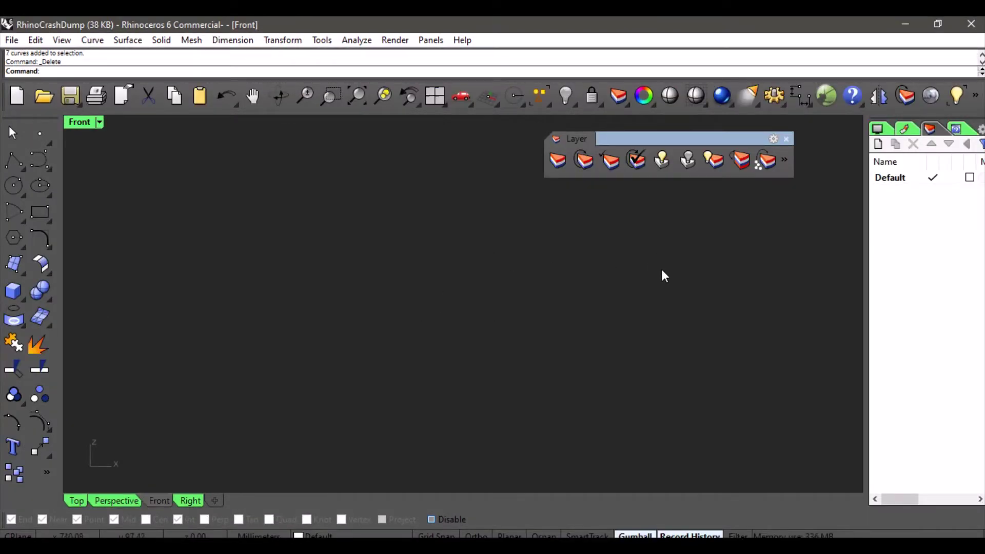
# Draw a circle by its center and a point on its edge in the upper part of the Front view
pyautogui.click(14, 188)
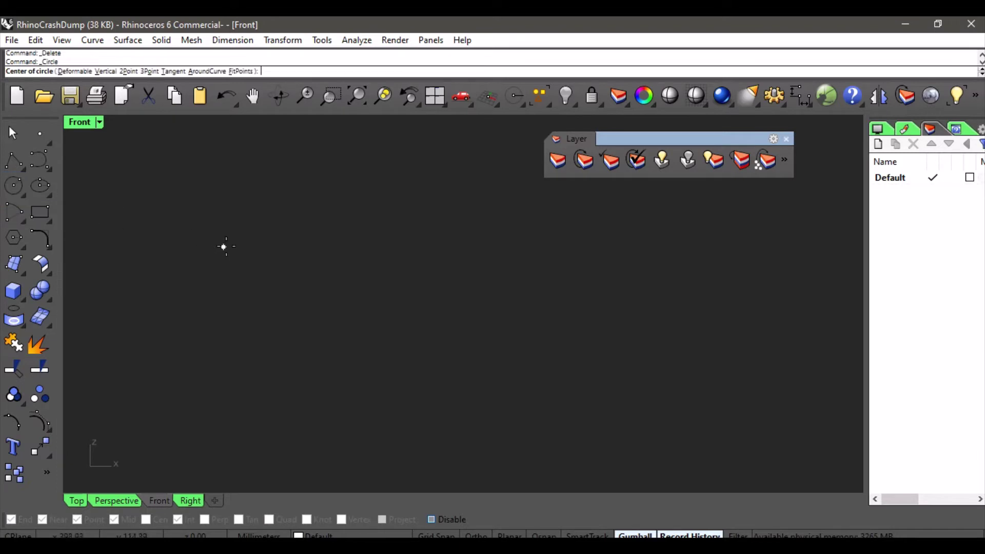
pyautogui.click(235, 244)
pyautogui.click(278, 285)
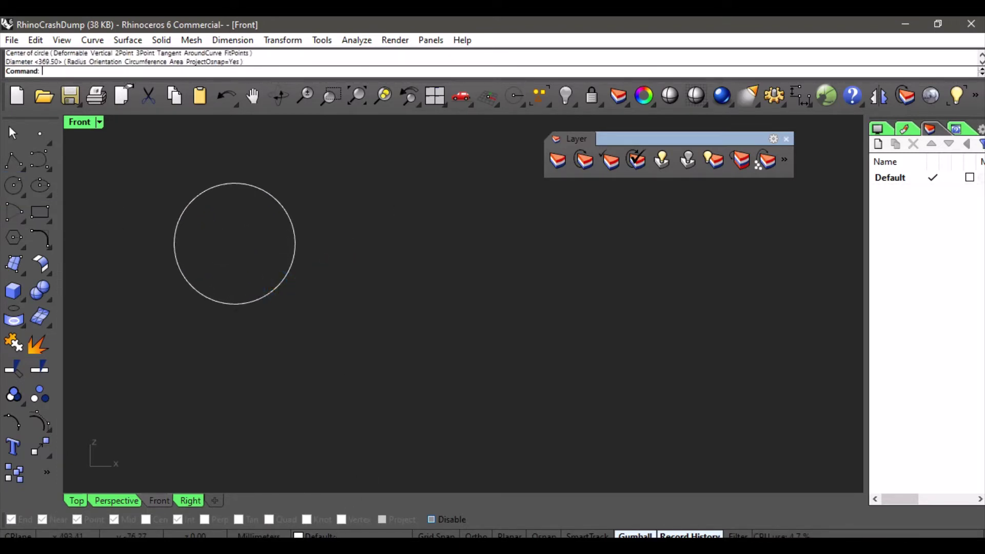
pyautogui.click(328, 536)
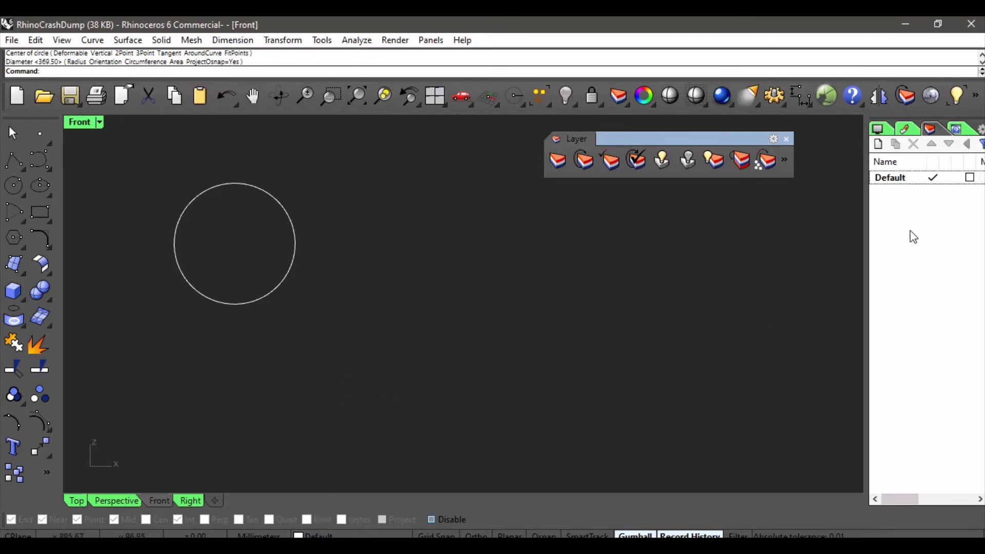
# Create a new layer named Layer 1 and make it the current layer
pyautogui.click(878, 144)
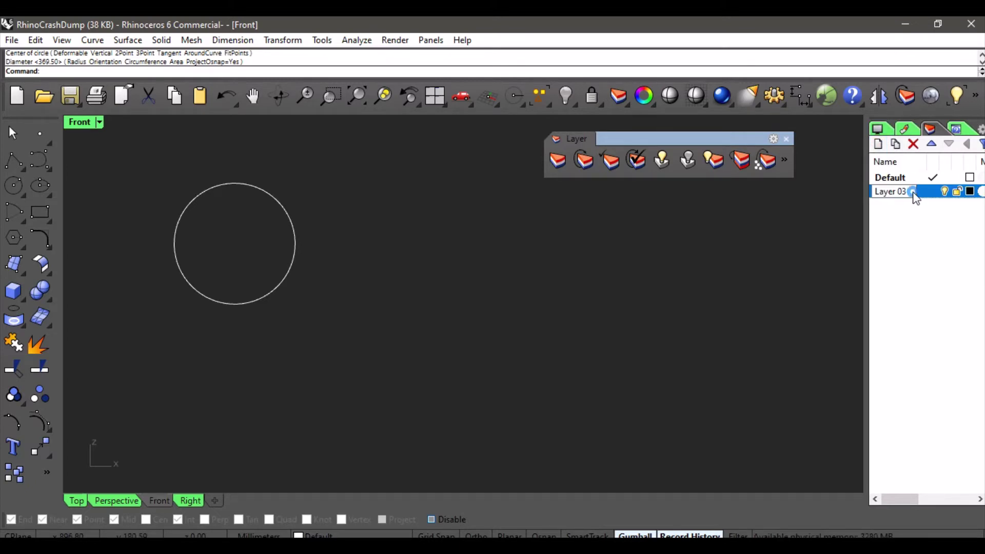
pyautogui.moveTo(916, 192); pyautogui.dragTo(899, 189)
pyautogui.write('1')
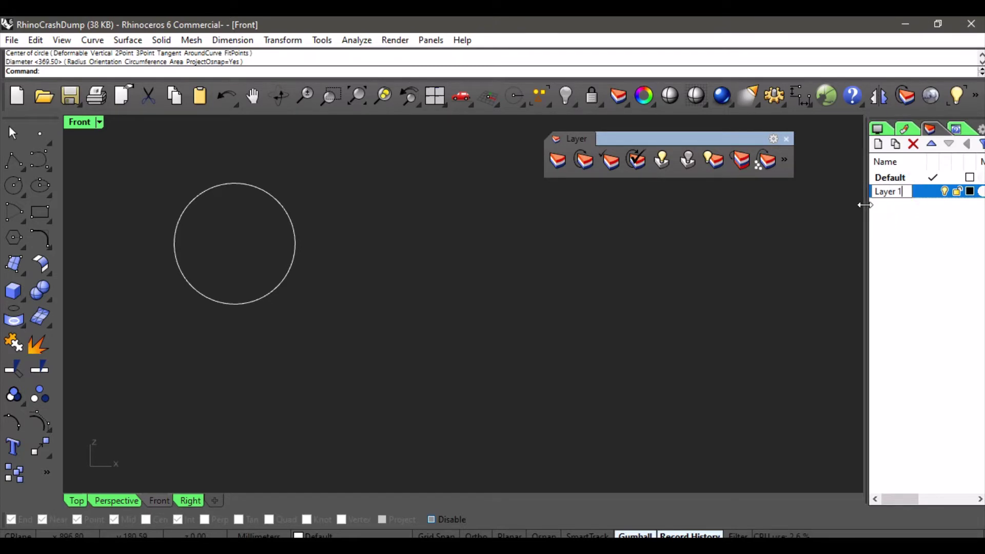
pyautogui.click(894, 233)
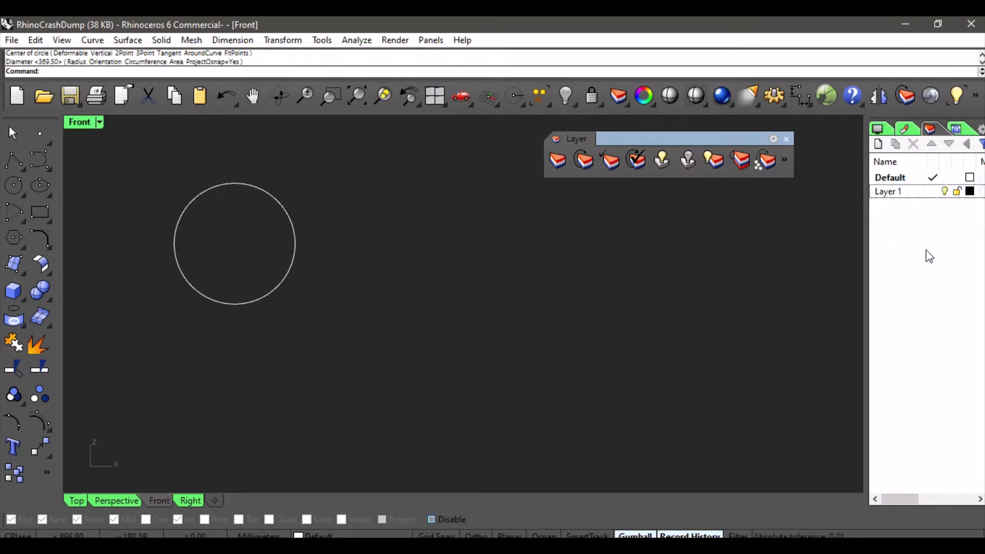
pyautogui.click(893, 194)
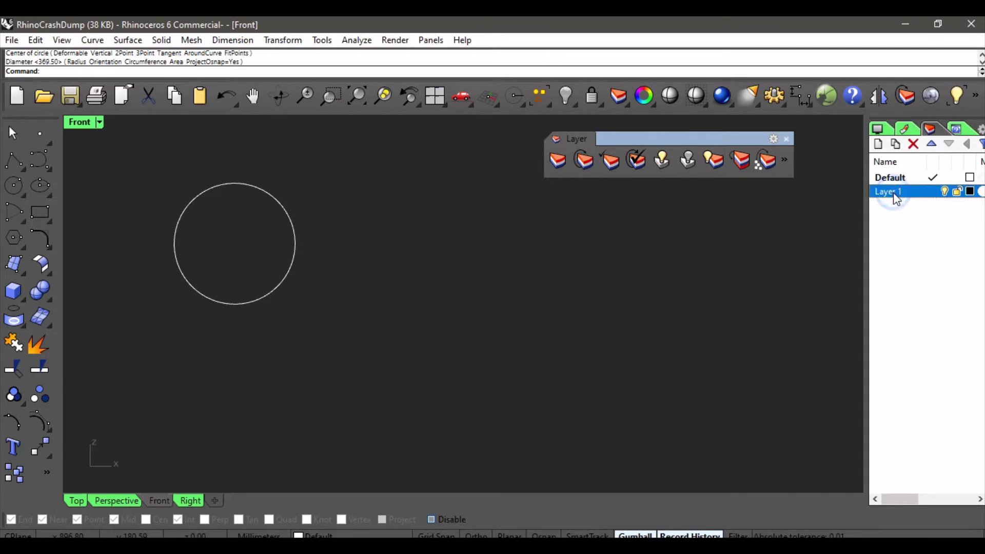
pyautogui.click(931, 194)
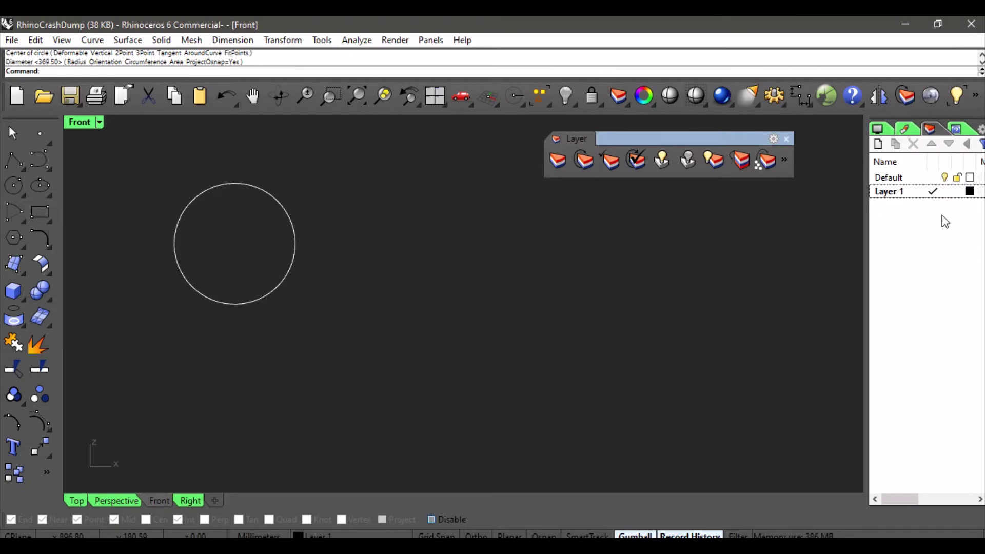
# Set Layer 1's color to bright green, RGB 0, 255, 62
pyautogui.click(970, 192)
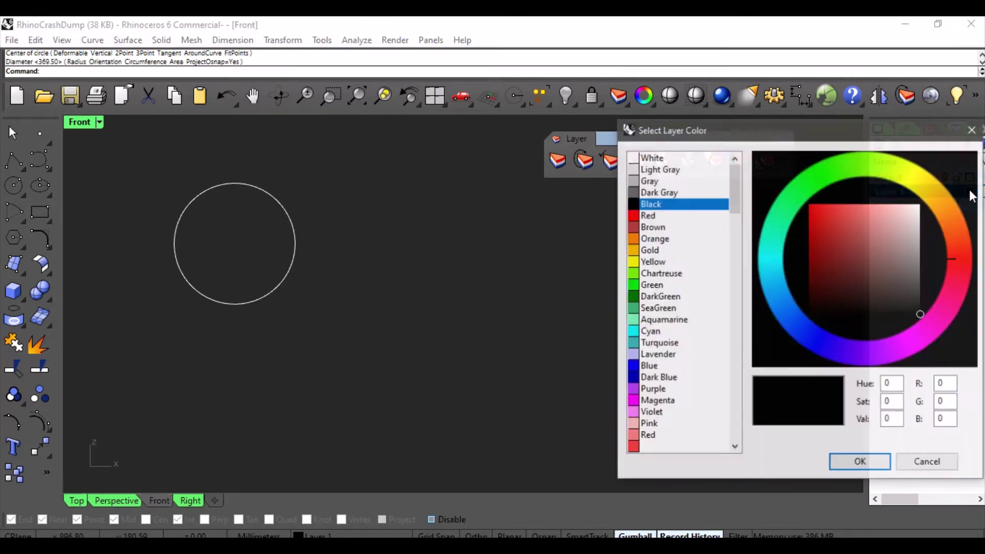
pyautogui.click(795, 187)
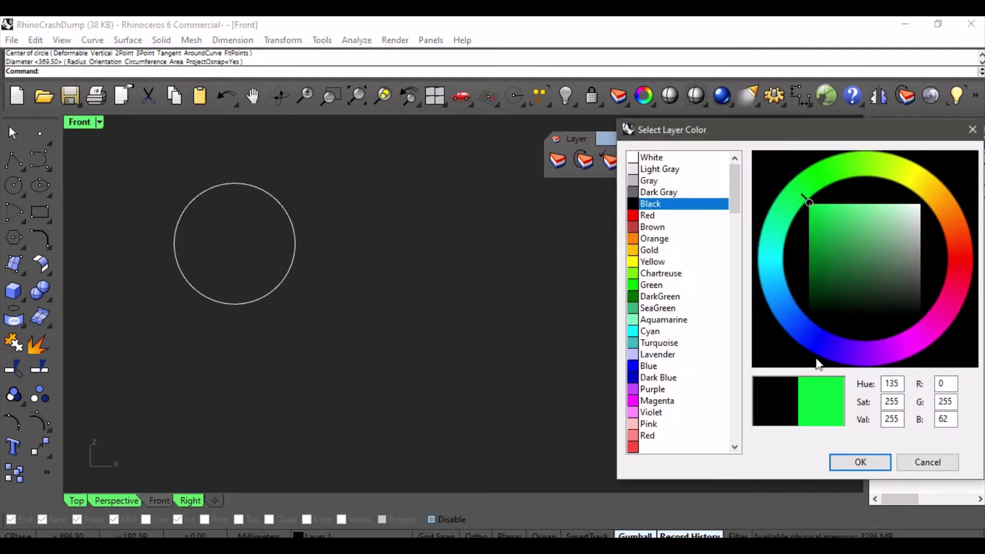
pyautogui.click(839, 460)
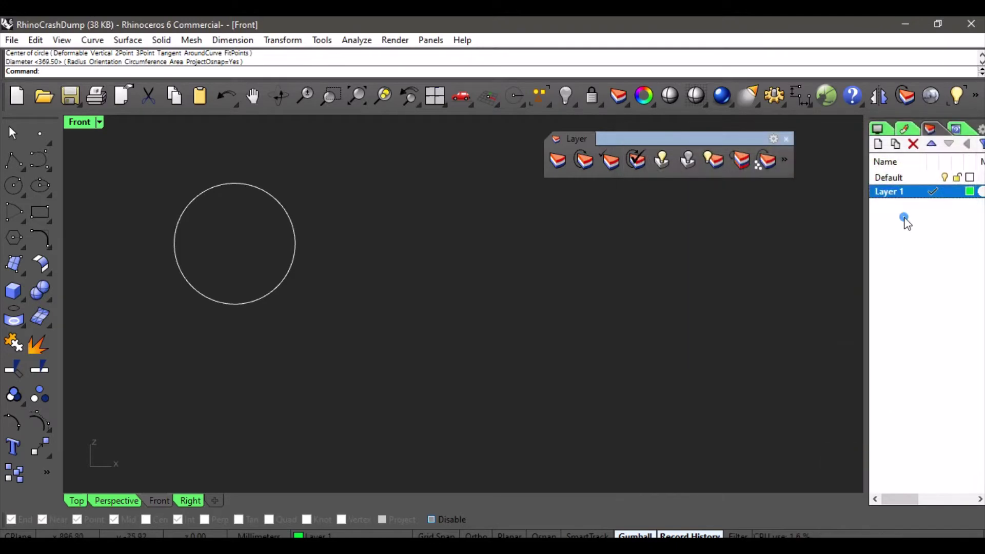
# Add a layer named Layer 2 directly below Layer 1 and set its color to red
pyautogui.click(899, 193)
pyautogui.click(879, 147)
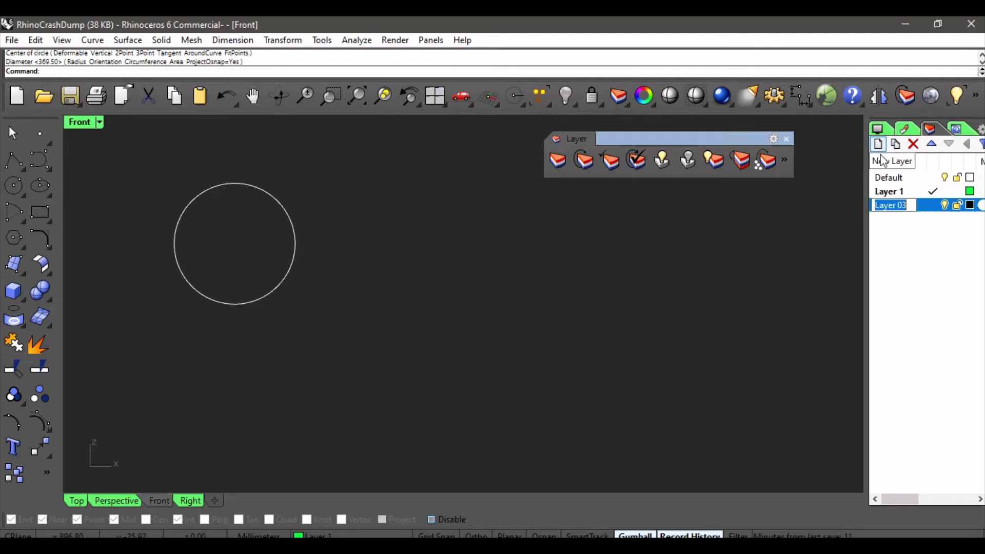
pyautogui.click(901, 205)
pyautogui.write('2')
pyautogui.press('Return')
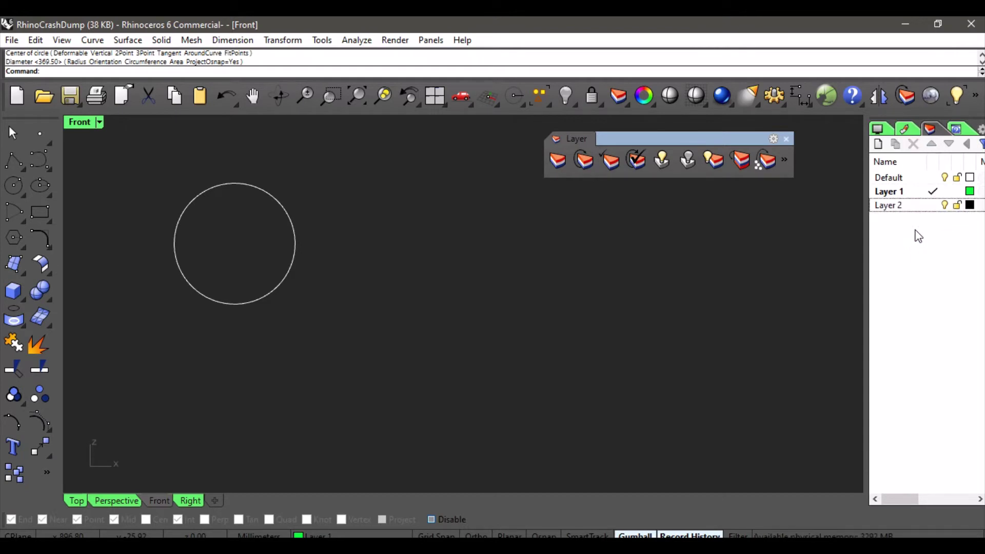
pyautogui.click(970, 205)
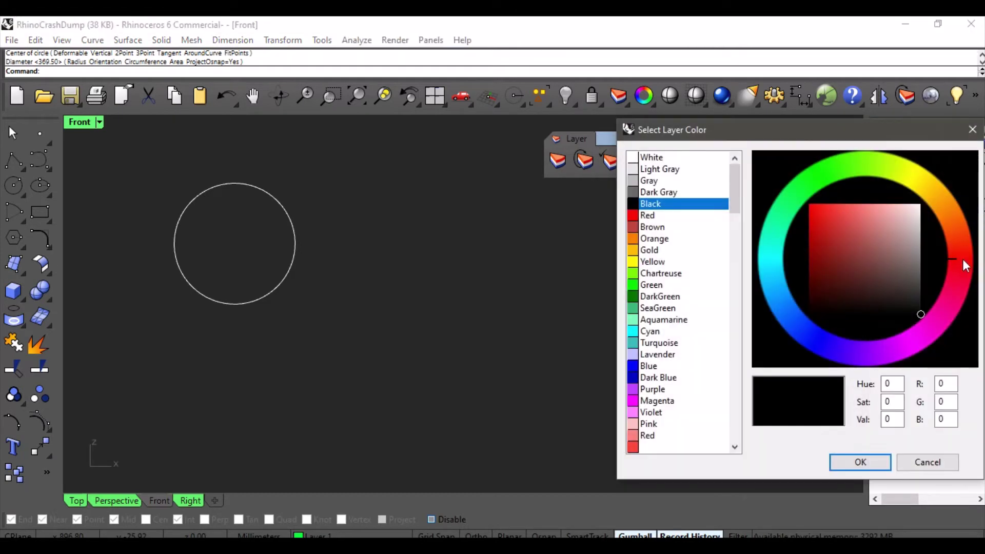
pyautogui.click(962, 263)
pyautogui.click(860, 462)
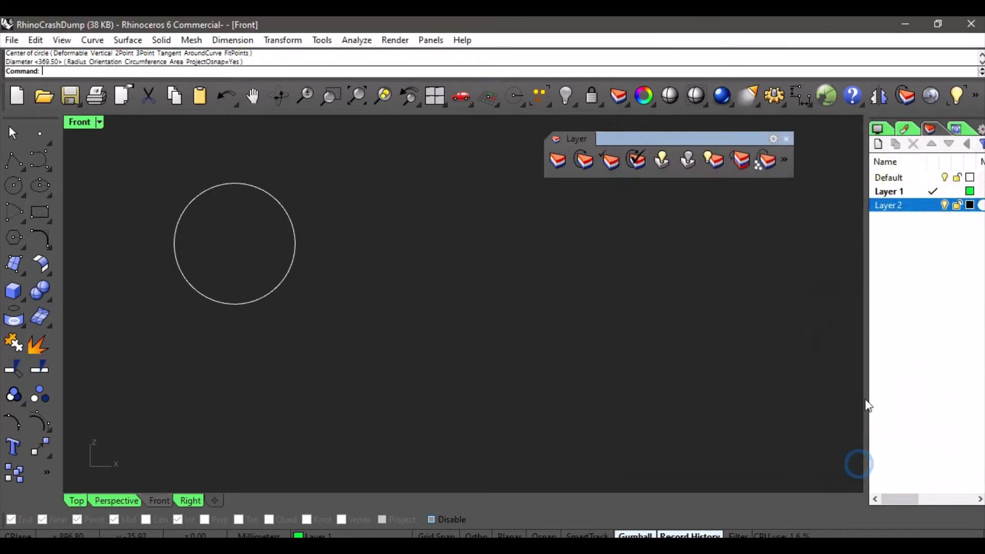
# Add a layer named Layer 3 below Layer 2 and set its color to cyan, RGB 0, 255, 243
pyautogui.click(881, 146)
pyautogui.click(907, 218)
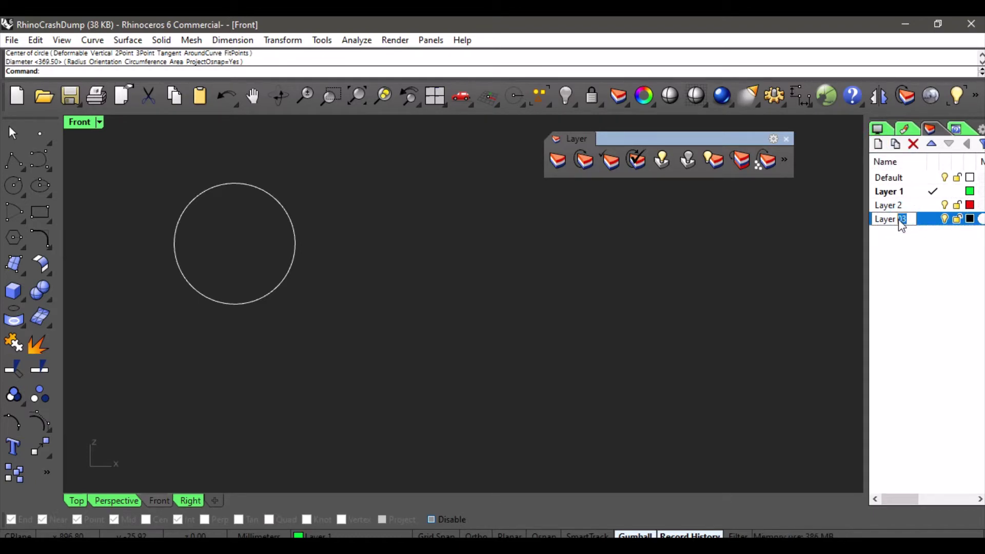
pyautogui.write('3')
pyautogui.press('Return')
pyautogui.click(892, 288)
pyautogui.click(970, 219)
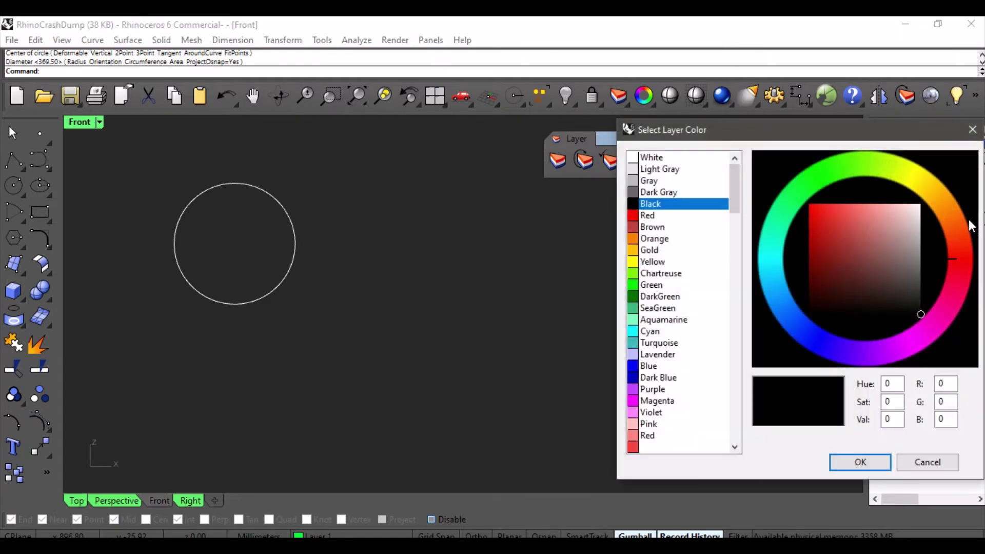
pyautogui.click(764, 257)
pyautogui.click(860, 462)
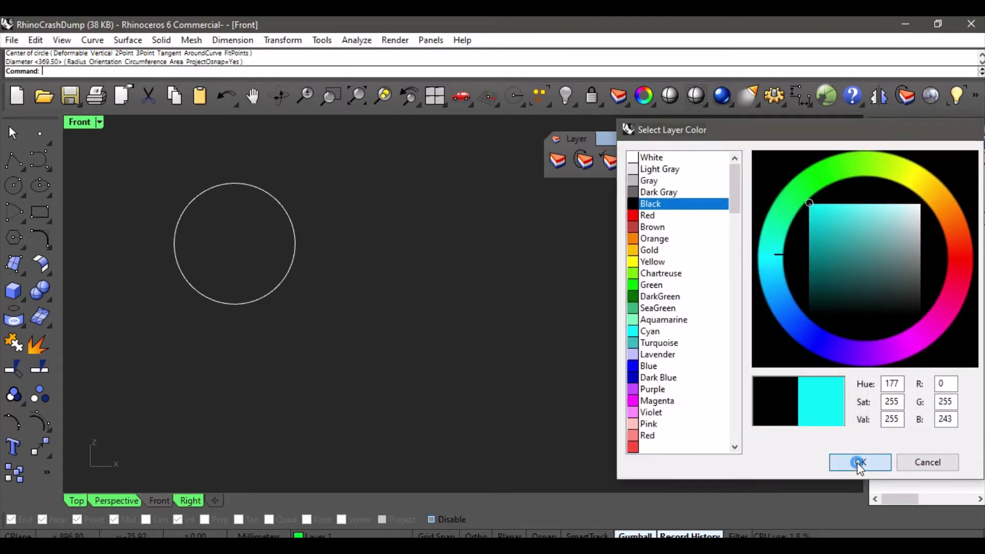
pyautogui.click(932, 265)
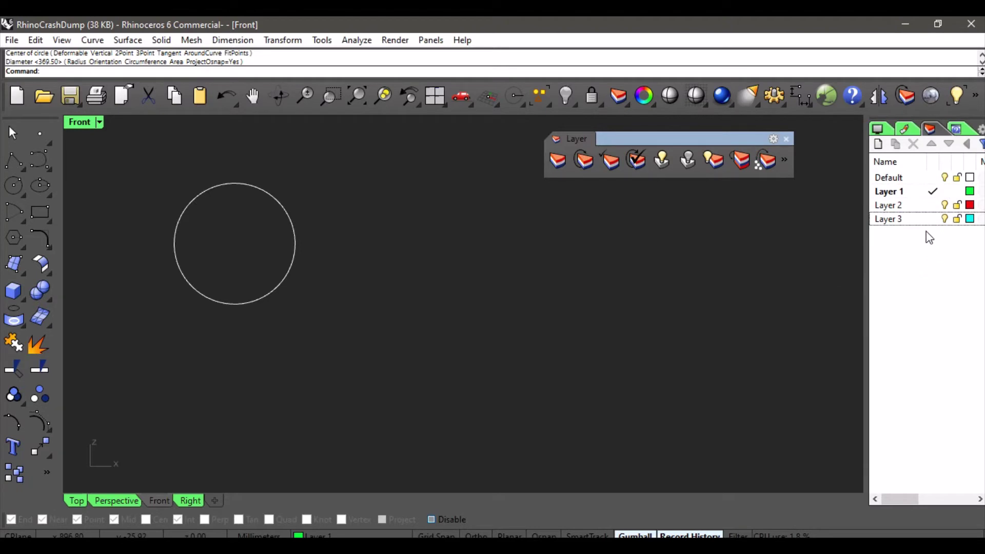
# Insert a new layer named Layer 4 directly below Layer 2
pyautogui.click(896, 206)
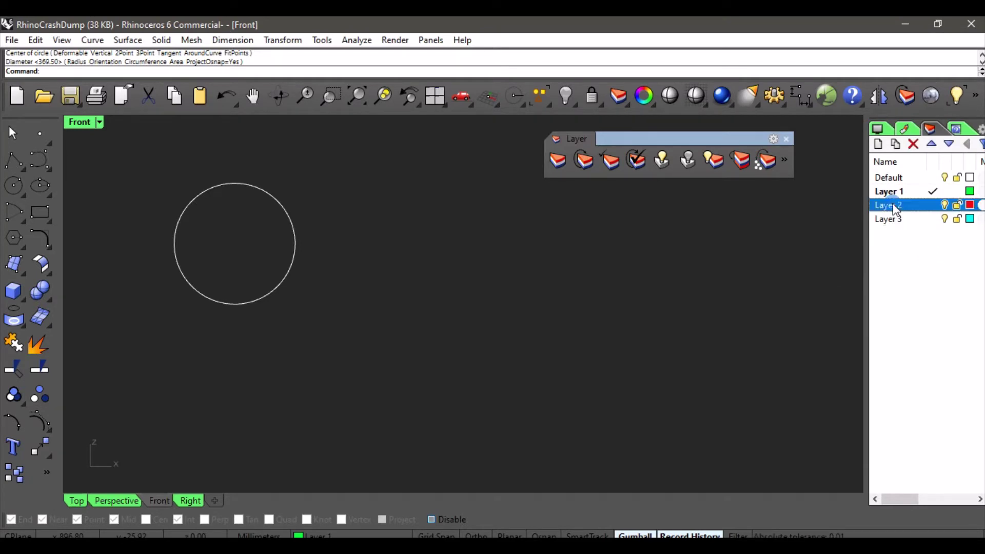
pyautogui.click(877, 144)
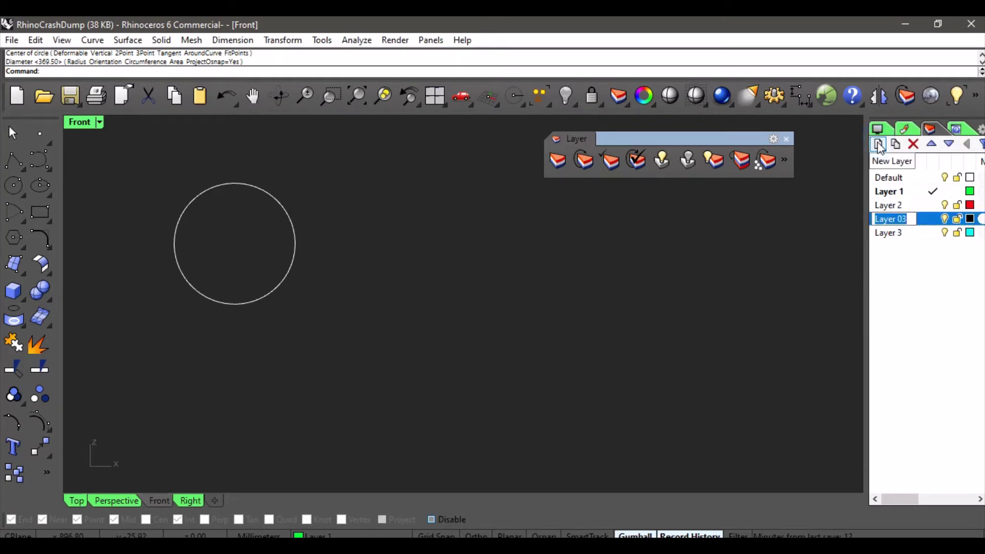
pyautogui.doubleClick(898, 220)
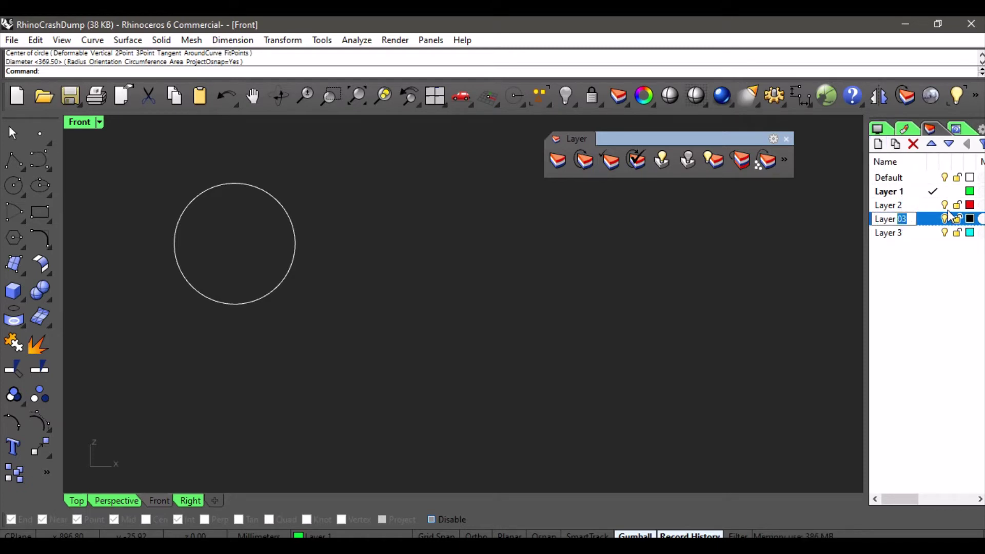
pyautogui.write('4')
pyautogui.press('Return')
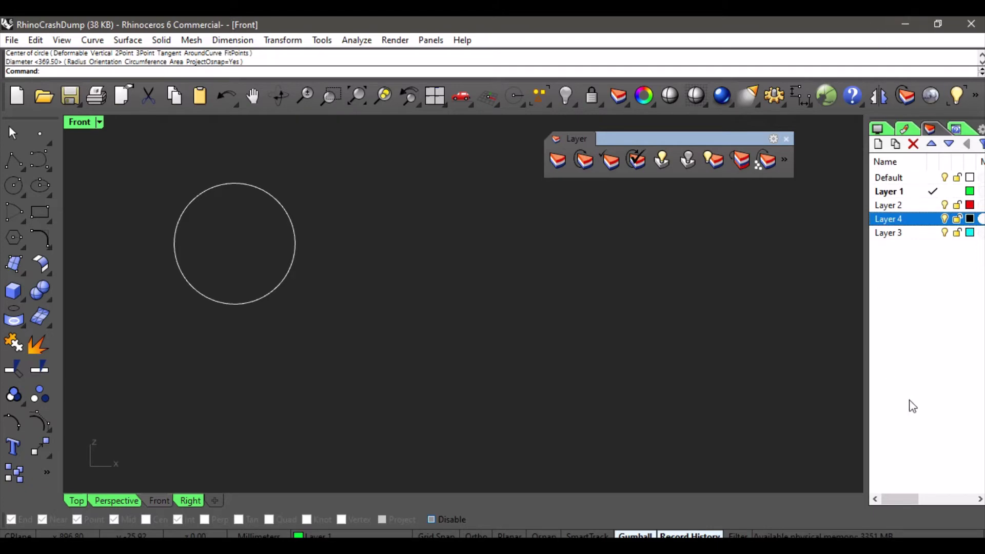
pyautogui.click(937, 291)
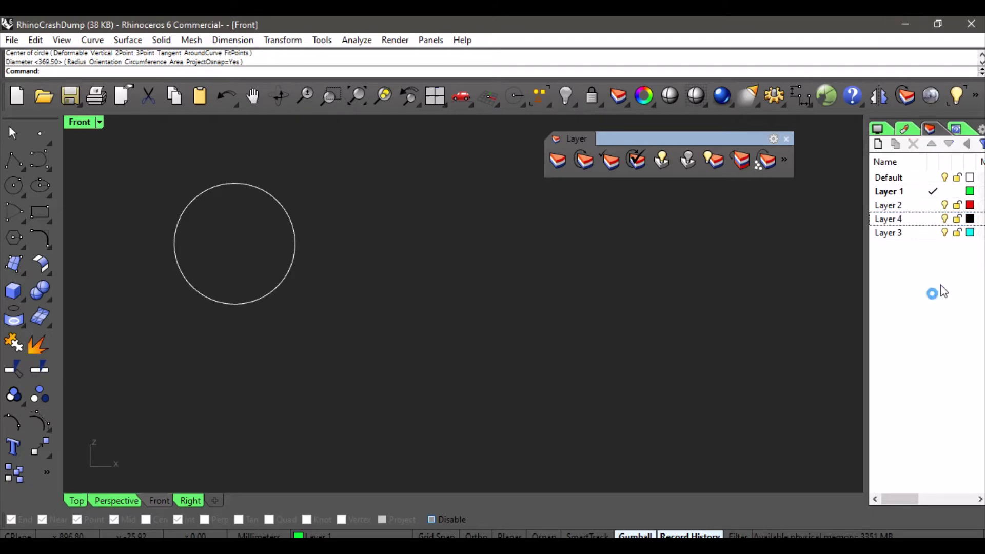
# Set Layer 4's color to Gold from the named colors
pyautogui.click(969, 220)
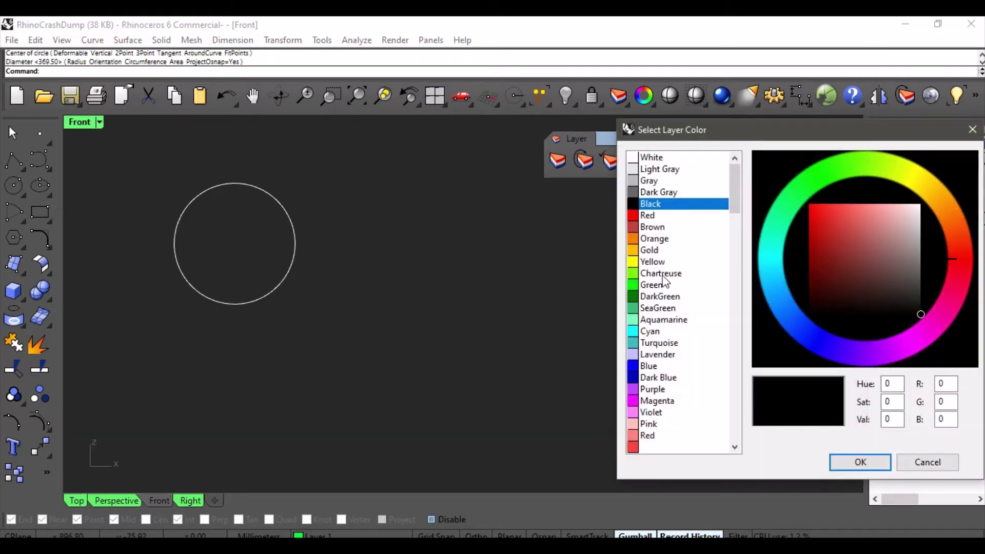
pyautogui.scroll(-6, 663, 281)
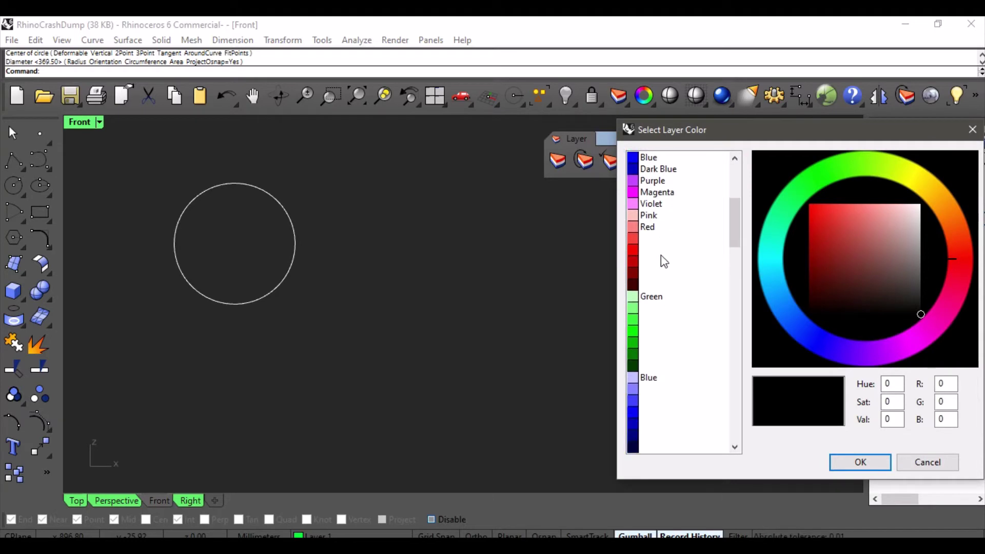
pyautogui.scroll(6, 665, 255)
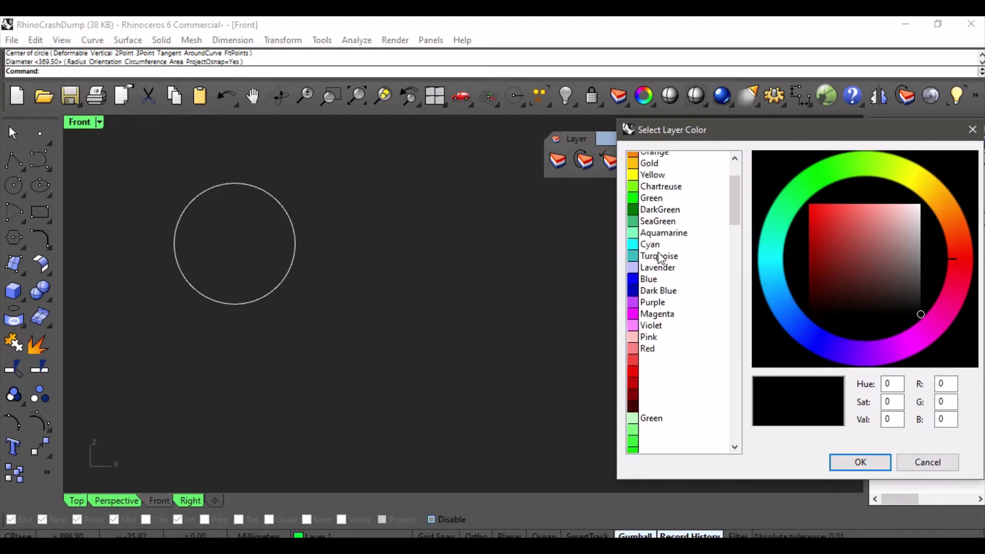
pyautogui.click(661, 252)
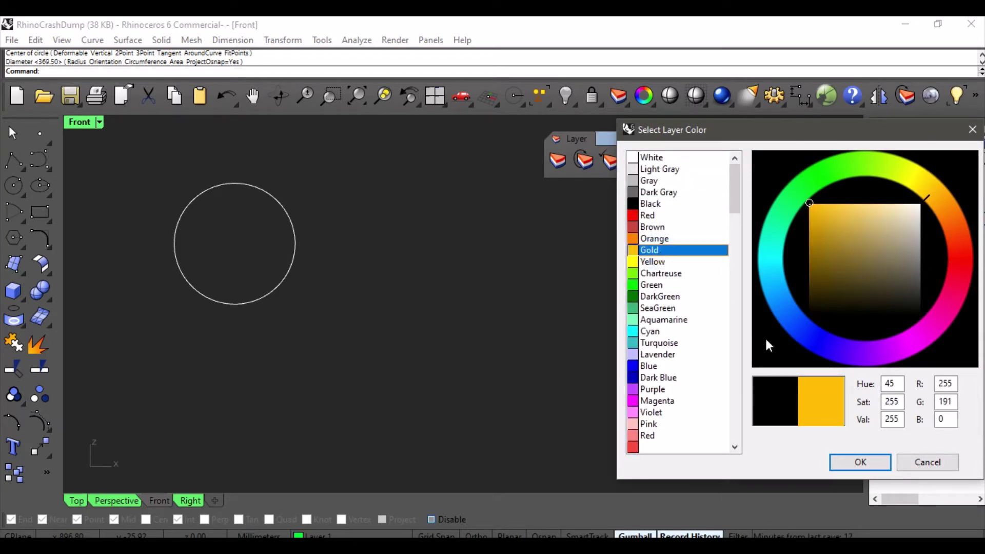
pyautogui.click(841, 462)
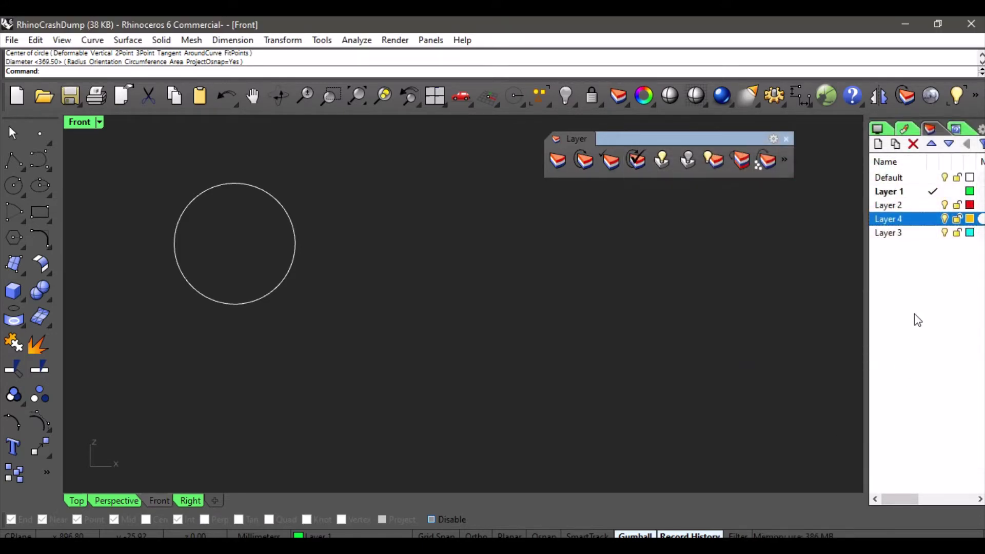
pyautogui.click(918, 296)
# Delete the cyan Layer 3 from the layer list
pyautogui.click(905, 224)
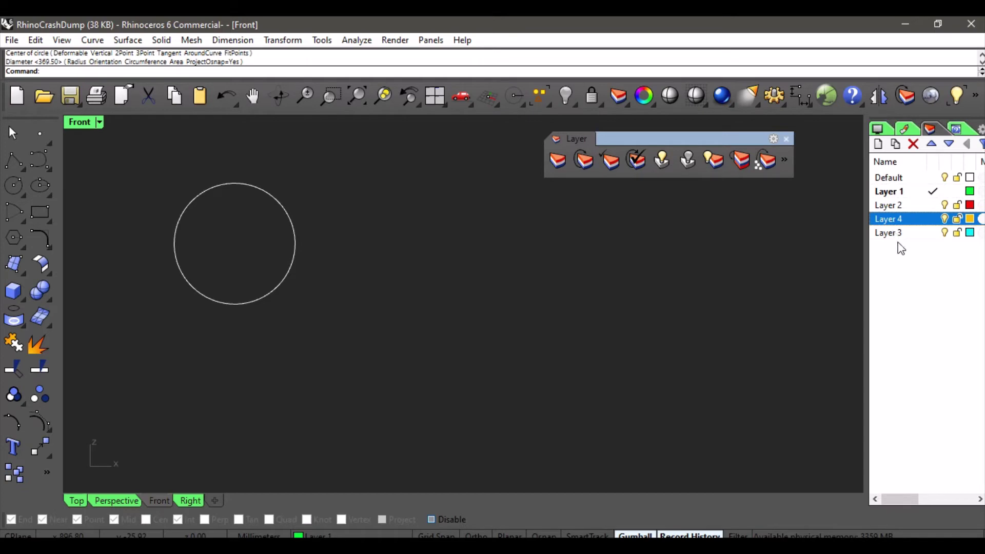
pyautogui.click(894, 235)
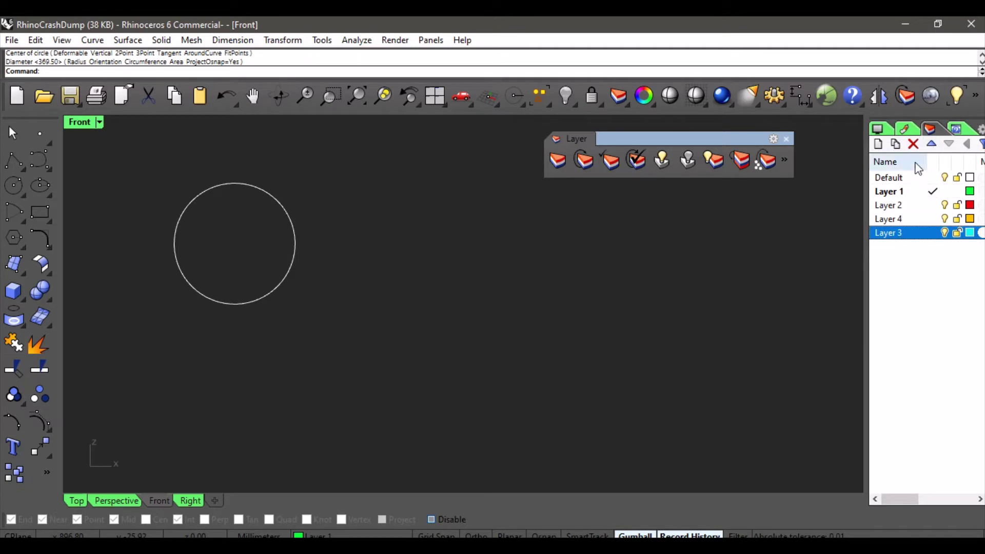
pyautogui.click(913, 144)
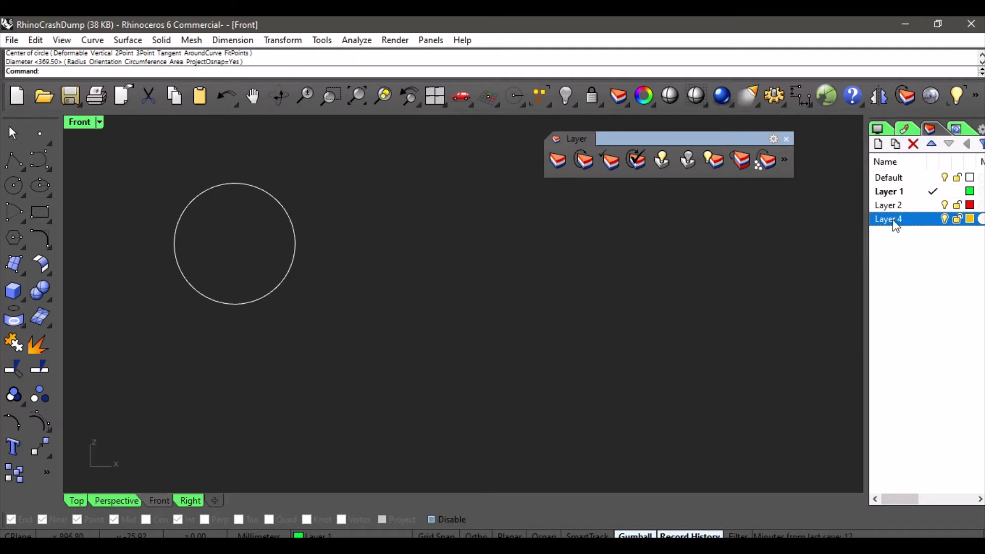
# Insert a new layer named Layer 3 between Layer 2 and Layer 4
pyautogui.click(895, 205)
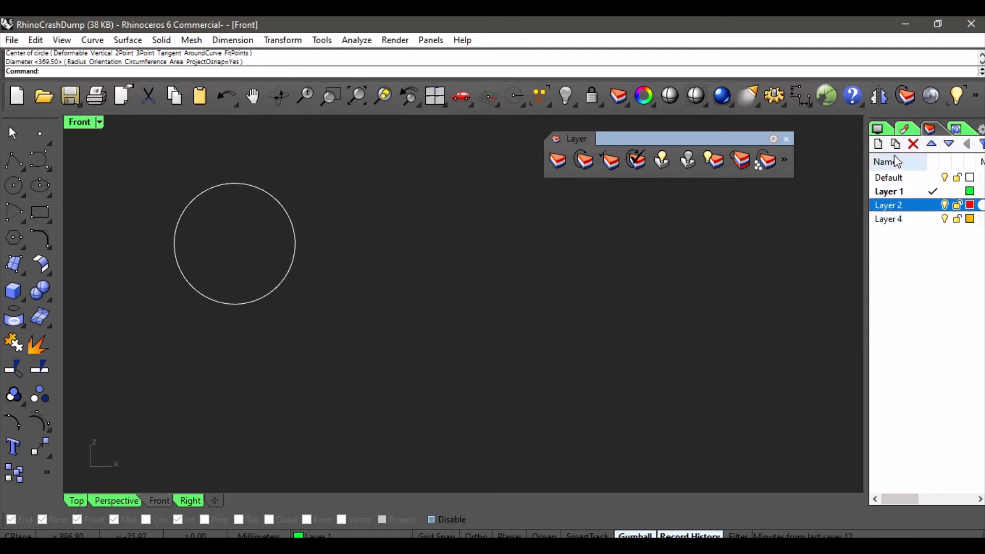
pyautogui.click(885, 146)
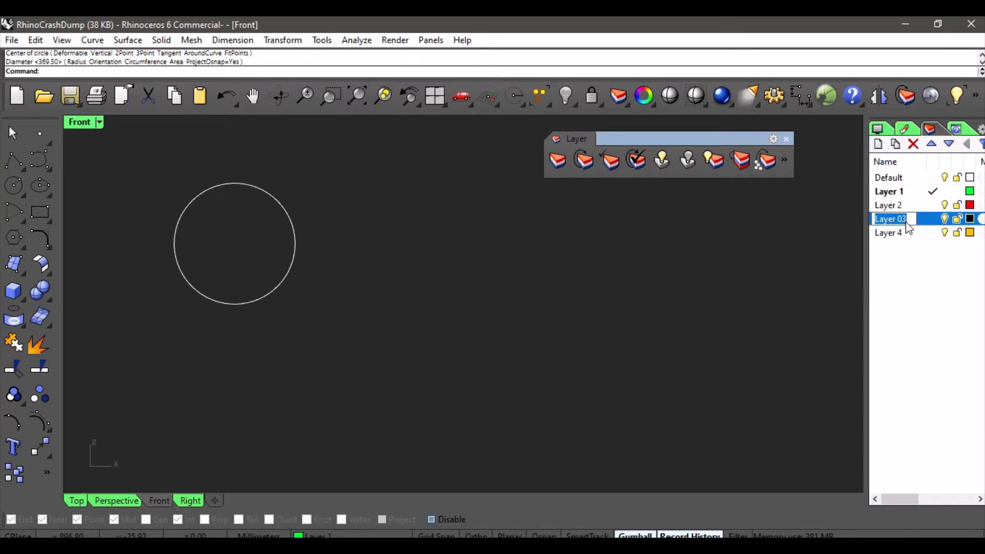
pyautogui.click(916, 223)
pyautogui.write('3')
pyautogui.press('Return')
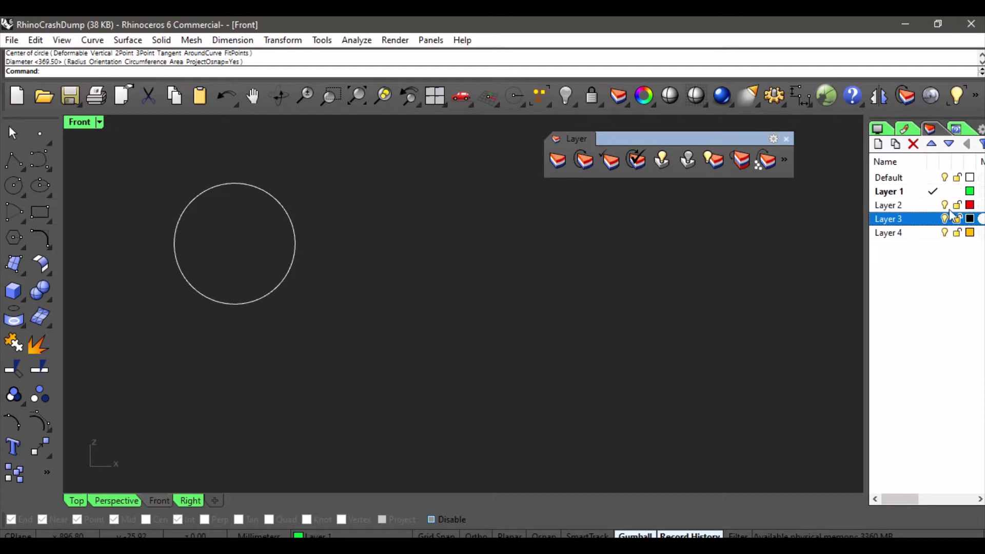
# Set Layer 3's color to a bright turquoise with hue 173, saturation 255 and value 255
pyautogui.click(925, 271)
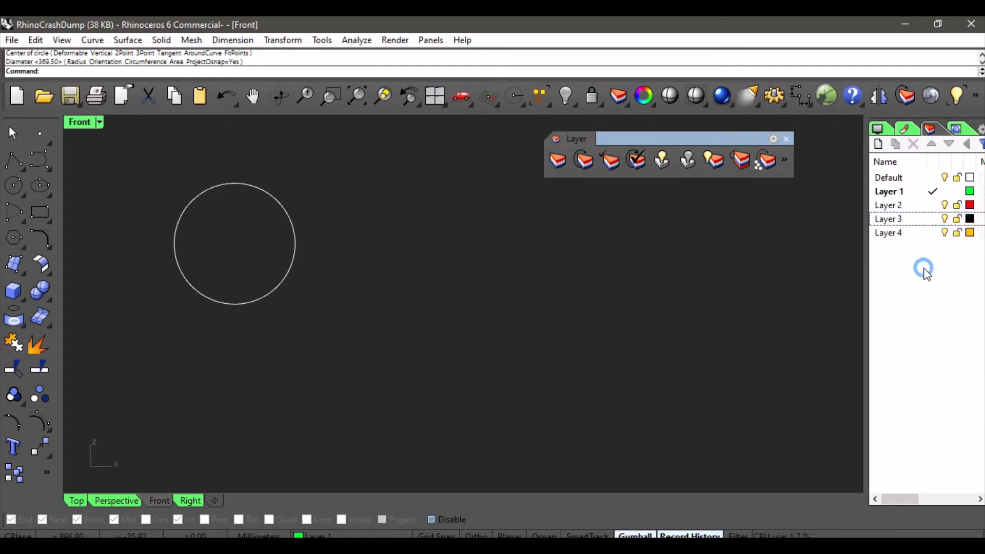
pyautogui.click(970, 220)
pyautogui.click(768, 247)
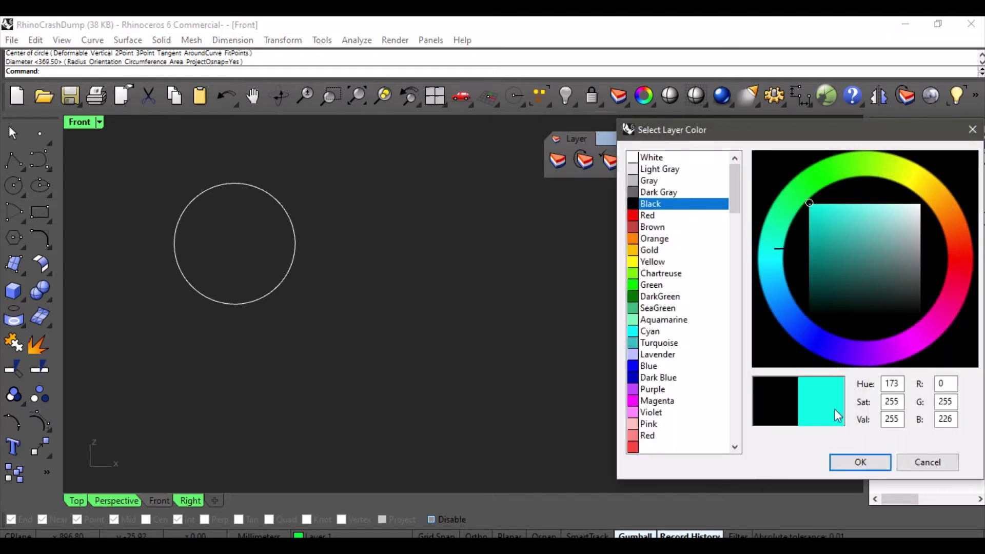
pyautogui.click(860, 461)
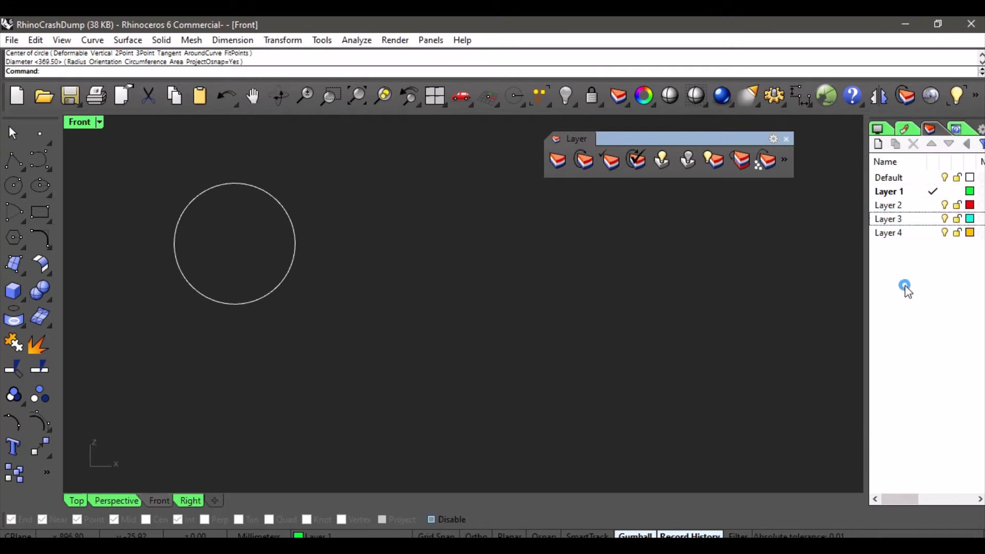
# Move Layer 3 below Layer 4 in the layer order and back up above it, and clear the layer selection
pyautogui.click(897, 218)
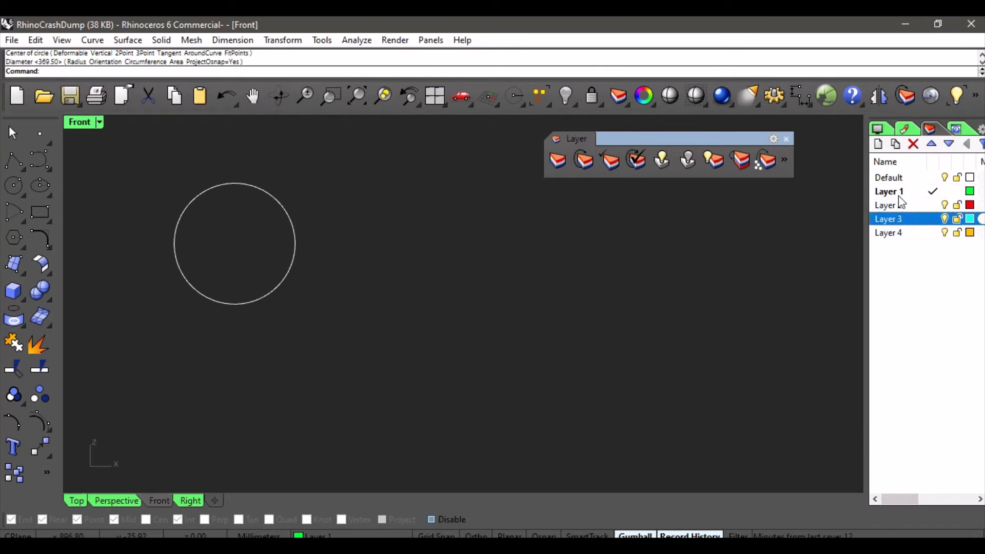
pyautogui.click(936, 143)
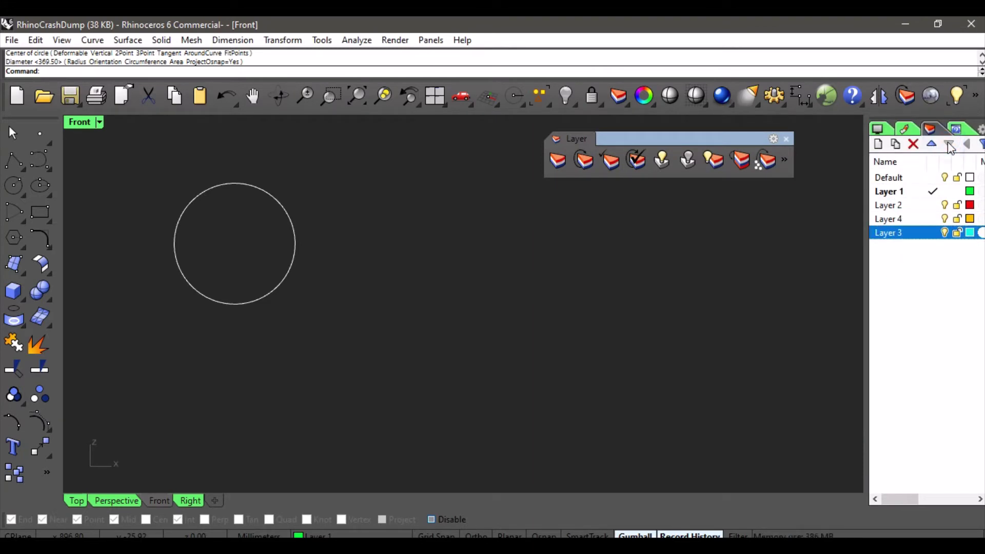
pyautogui.click(935, 143)
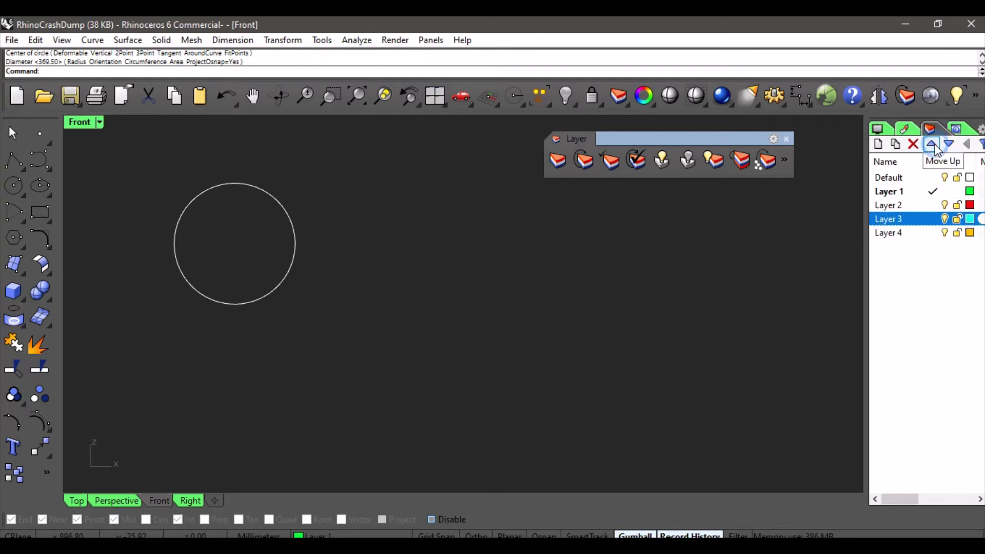
pyautogui.click(917, 276)
pyautogui.click(953, 294)
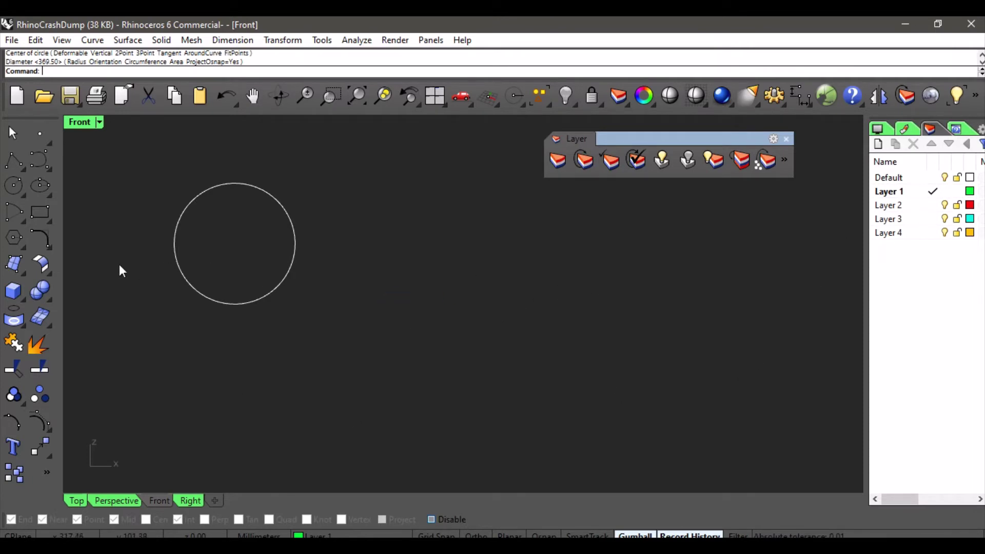
# Draw a corner-to-corner rectangle on Layer 1, just right of the circle in the Front view
pyautogui.click(40, 212)
pyautogui.click(325, 237)
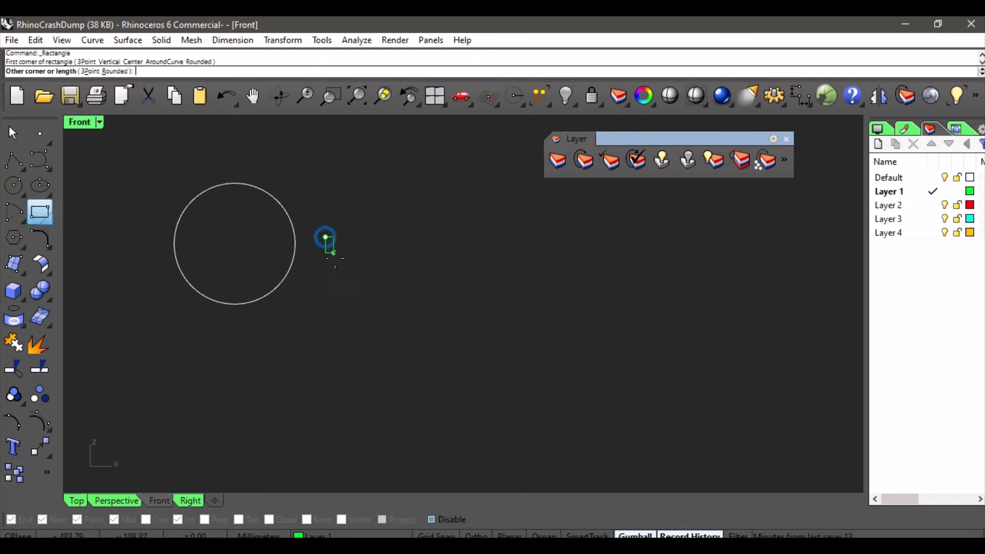
pyautogui.click(450, 312)
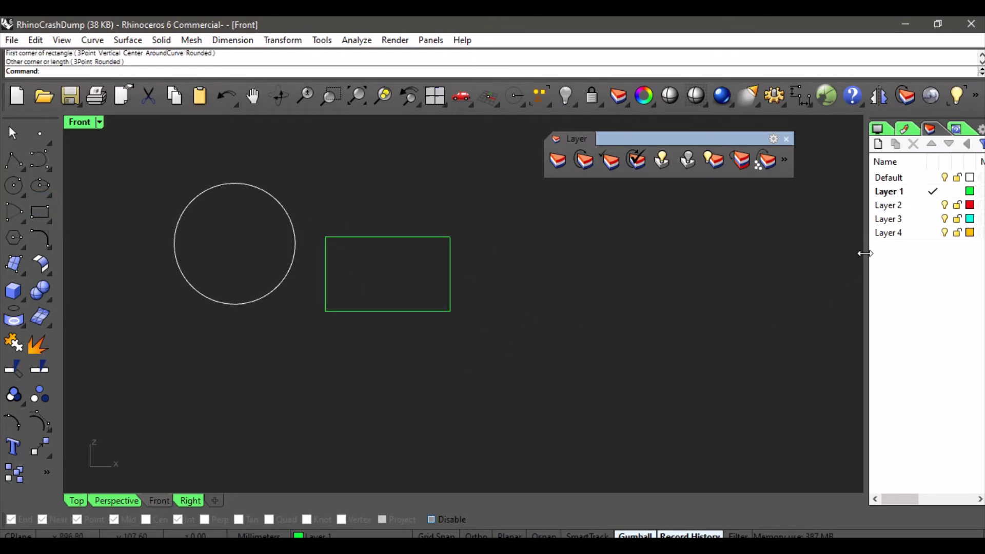
# Make Layer 2 current and draw a closed triangle with a horizontal base below the circle, using object snaps to close the polyline
pyautogui.click(933, 206)
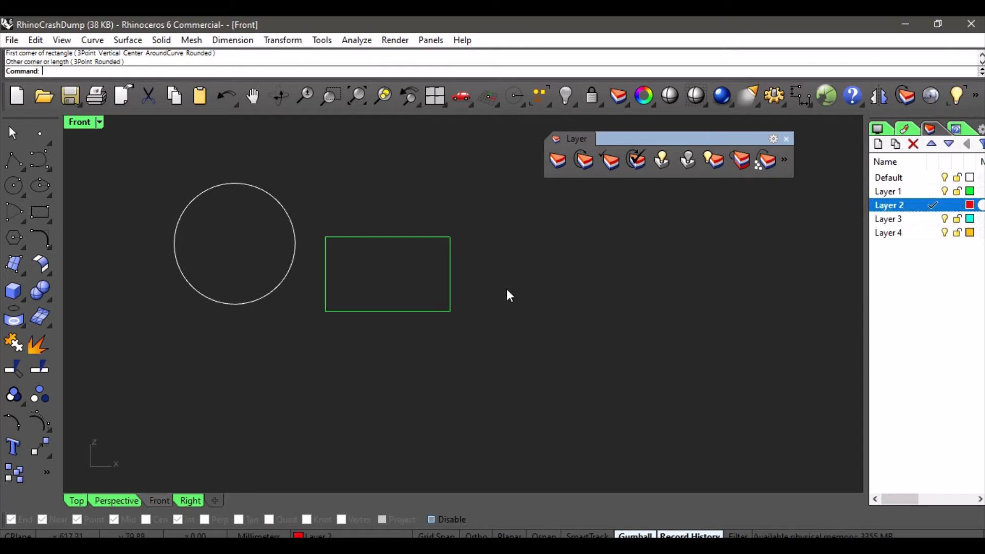
pyautogui.click(20, 164)
pyautogui.click(242, 349)
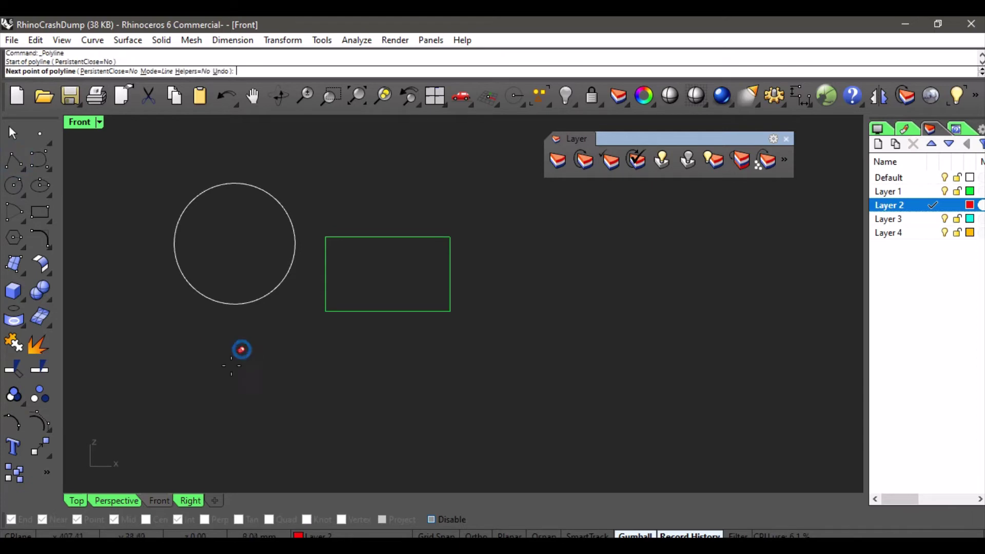
pyautogui.click(175, 443)
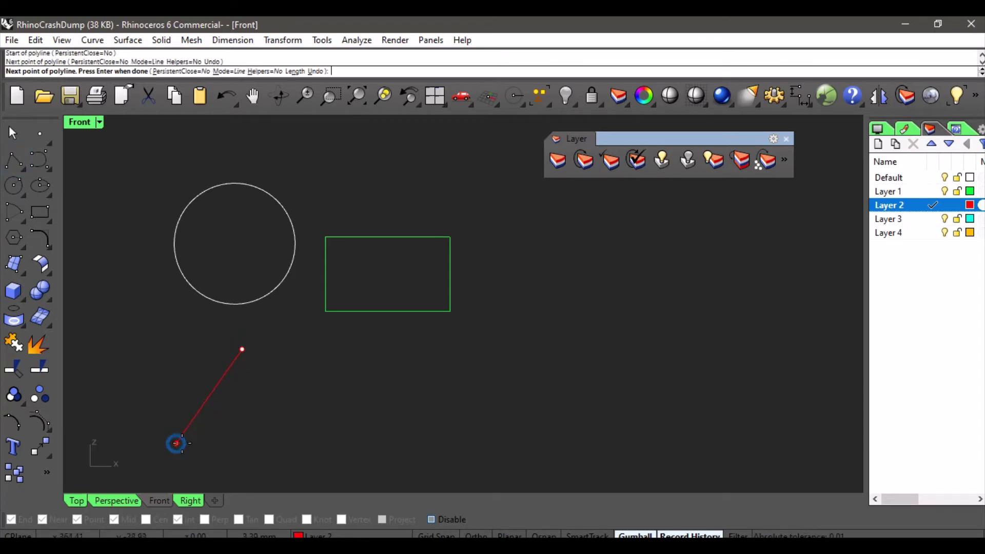
pyautogui.keyDown('shift'); pyautogui.click(312, 443); pyautogui.keyUp('shift')
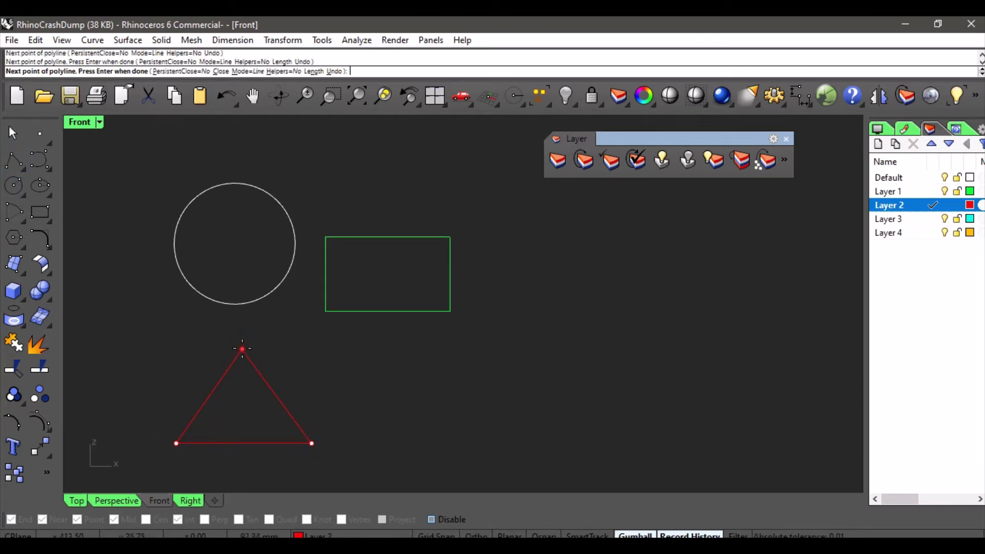
pyautogui.press('super')
pyautogui.press('super')
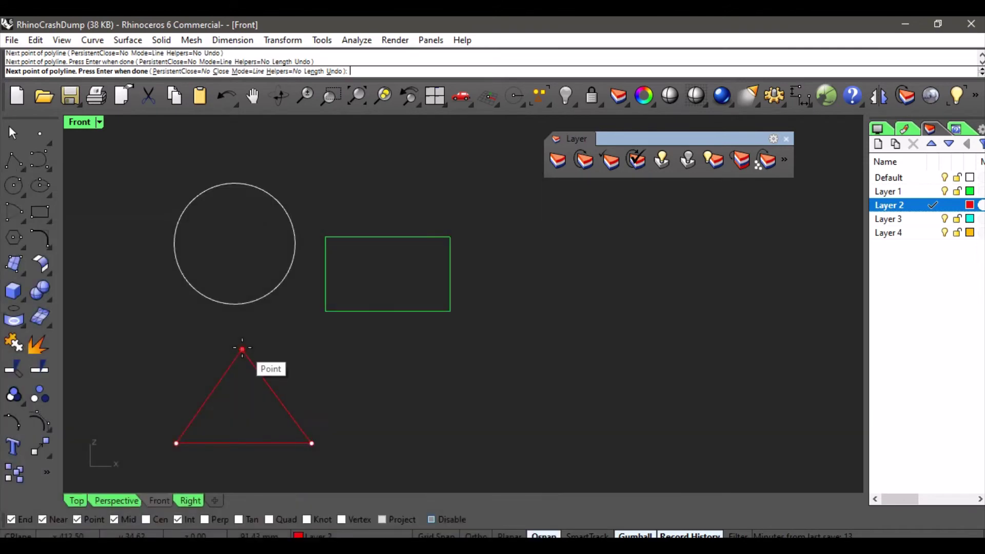
pyautogui.click(242, 348)
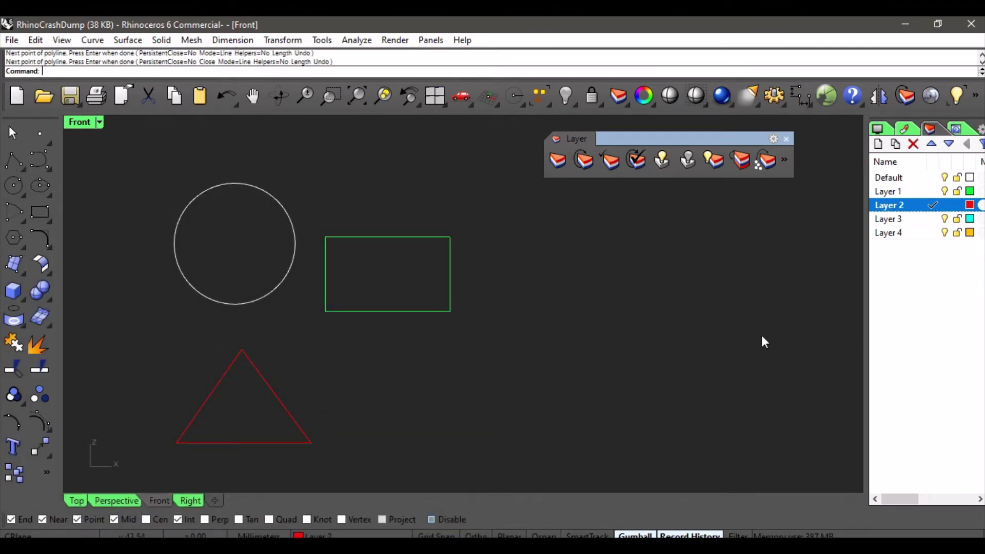
# Make Layer 3 current and draw a wide, nearly horizontal ellipse from its center, below the rectangle
pyautogui.click(933, 218)
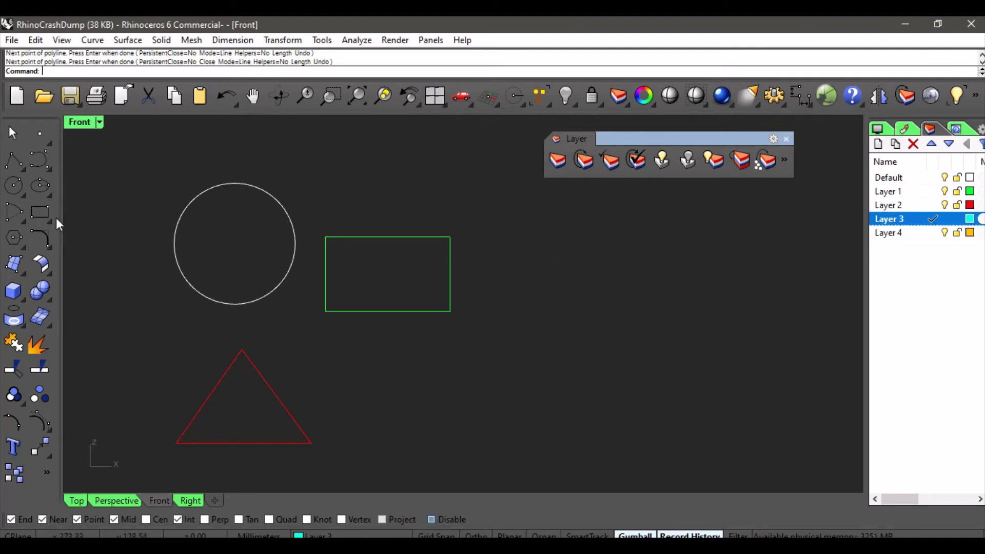
pyautogui.click(40, 186)
pyautogui.click(439, 375)
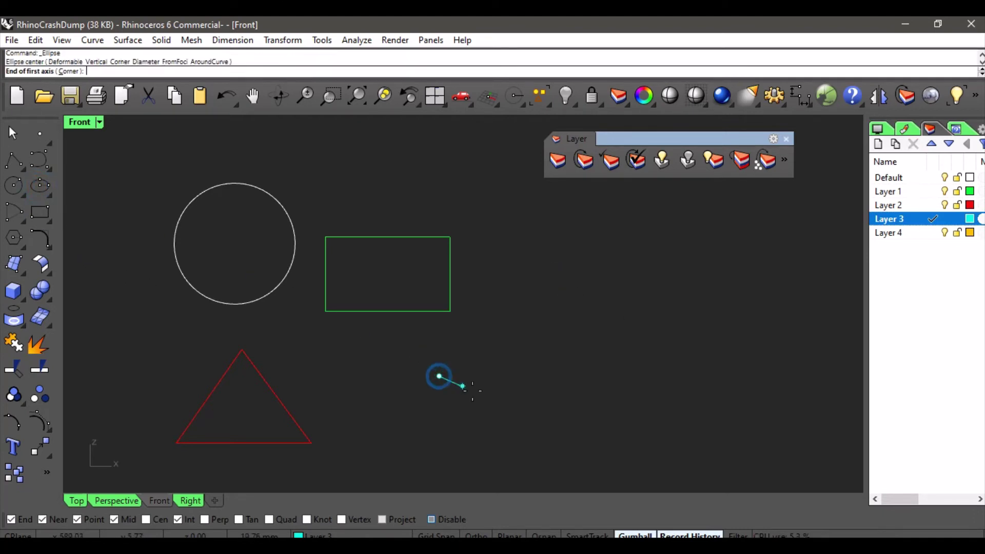
pyautogui.click(527, 380)
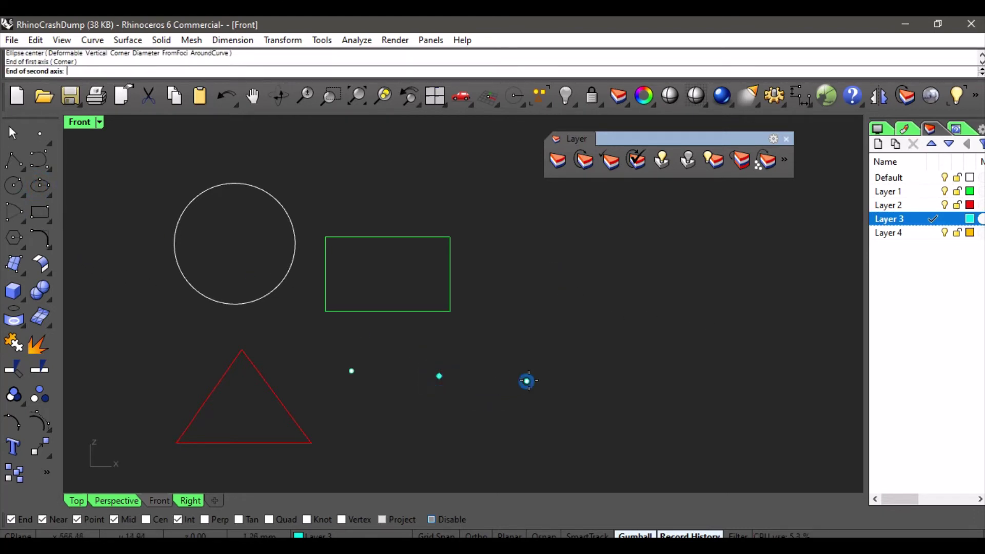
pyautogui.click(565, 352)
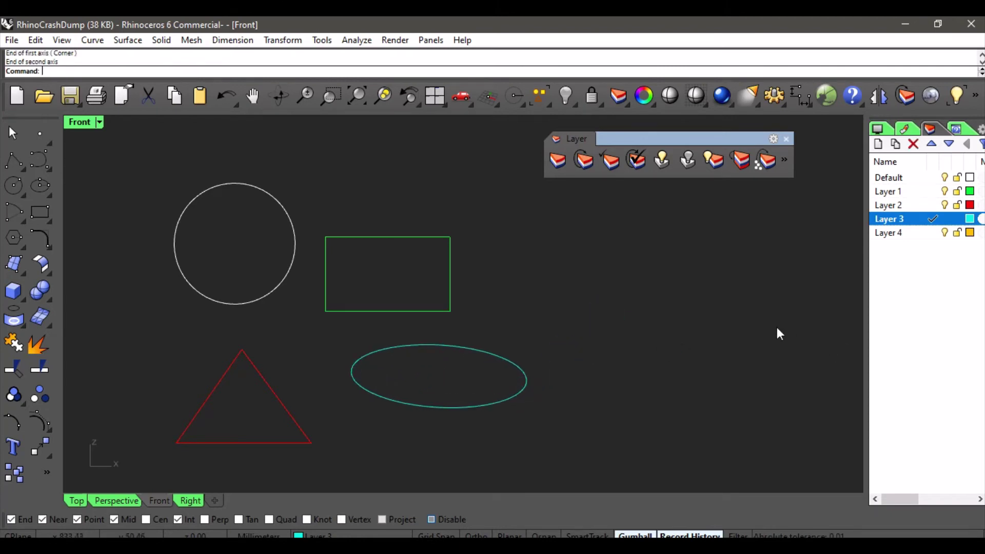
# Make Layer 4 current and draw a 10-sided inscribed polygon to the right of the rectangle
pyautogui.click(939, 248)
pyautogui.click(932, 233)
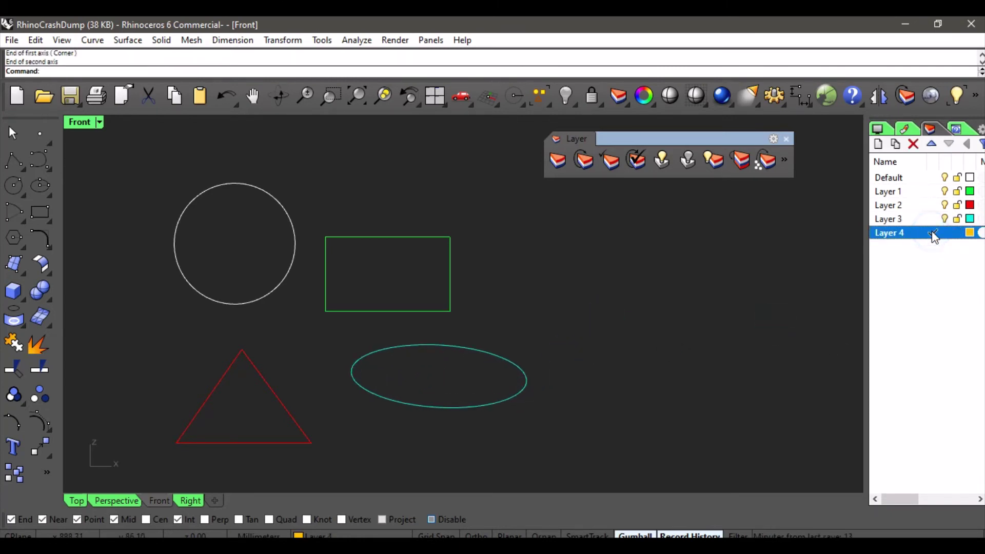
pyautogui.click(19, 235)
pyautogui.click(539, 263)
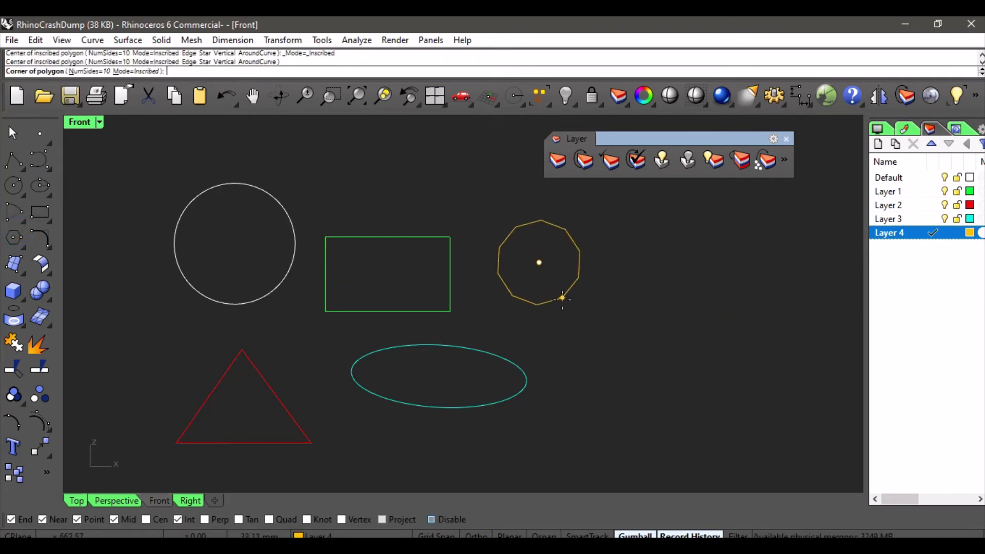
pyautogui.click(567, 312)
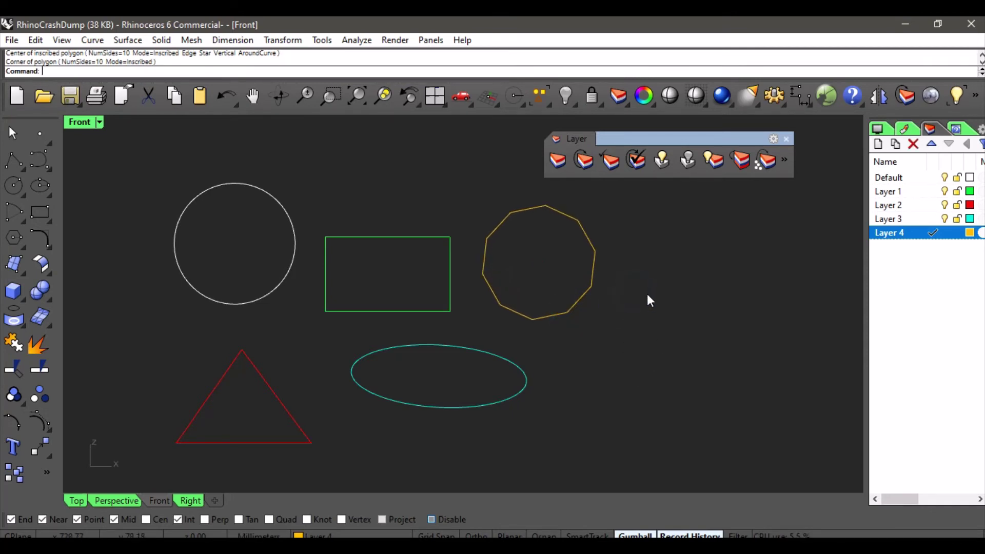
pyautogui.click(926, 281)
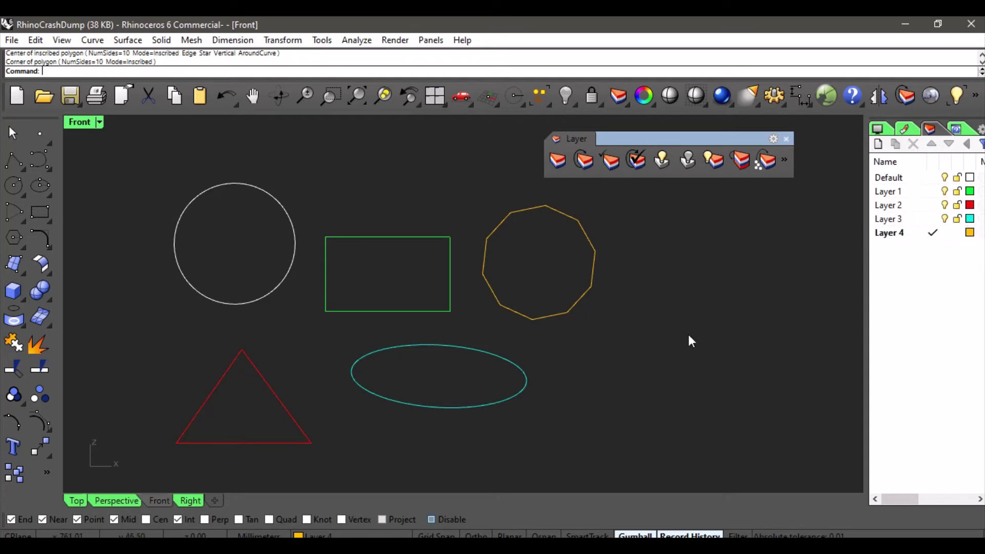
# Change the green rectangle's layer to Default with ChangeLayer, leaving the current layer setting off
pyautogui.click(582, 163)
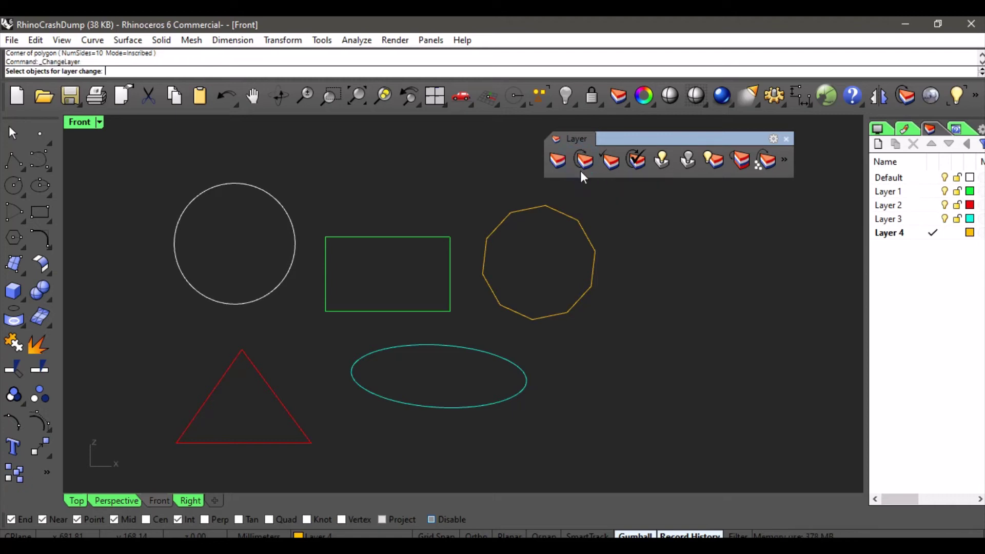
pyautogui.click(390, 237)
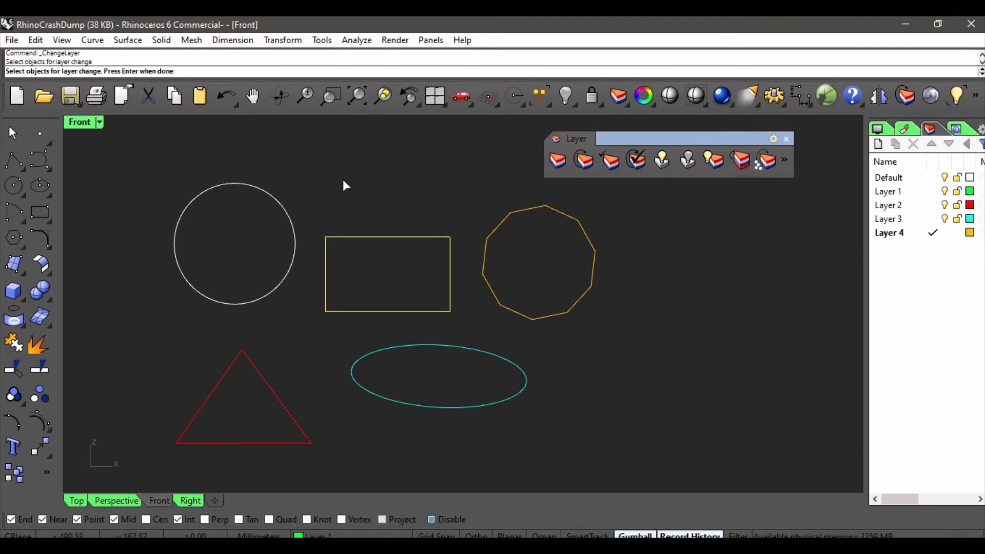
pyautogui.press('Return')
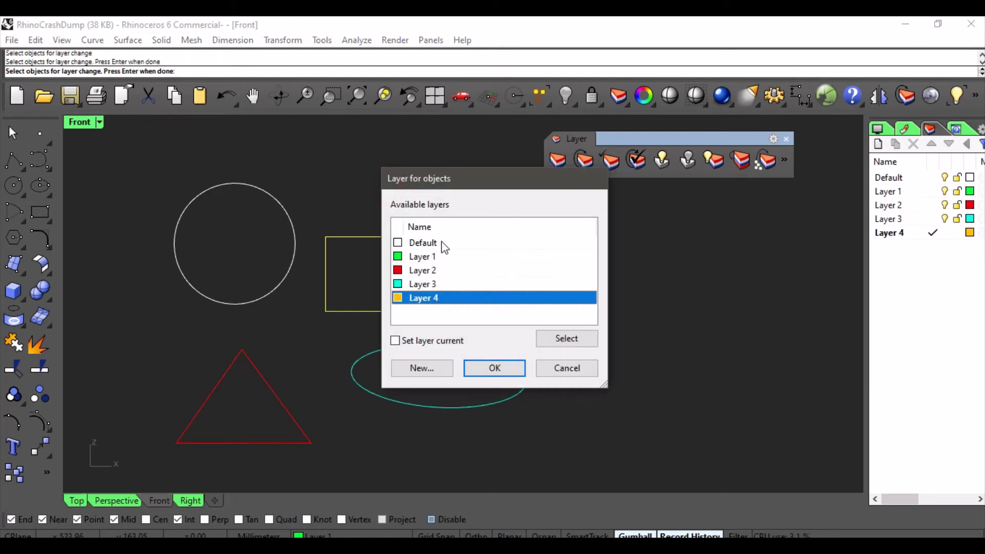
pyautogui.click(440, 243)
pyautogui.click(502, 366)
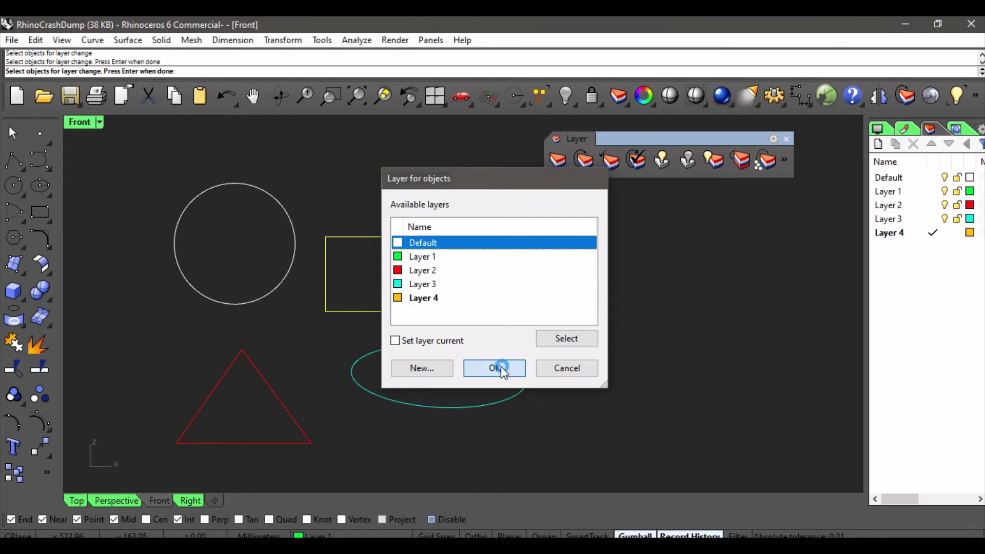
pyautogui.click(486, 320)
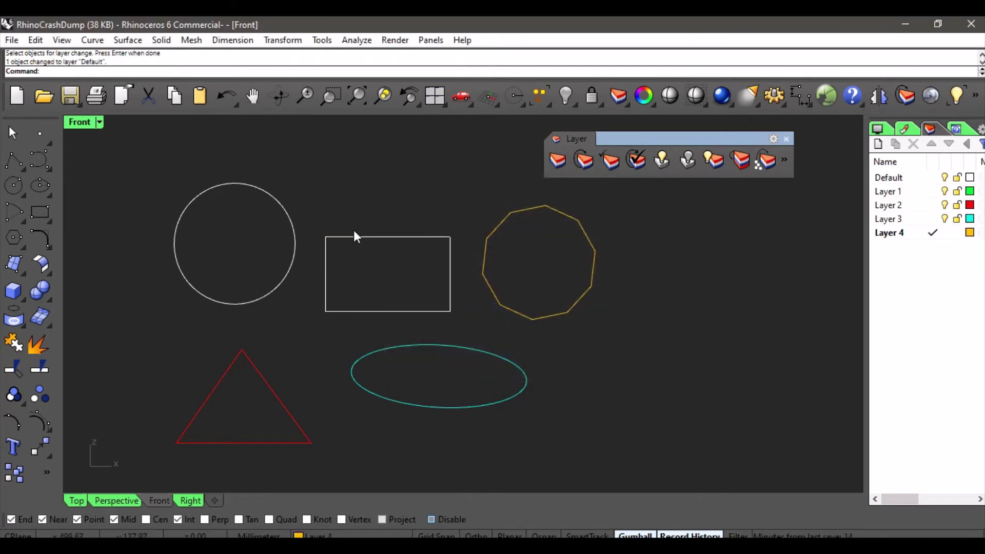
# Match the ellipse's layer to the red triangle's layer with MatchLayer, and select both curves briefly to check them
pyautogui.rightClick(577, 159)
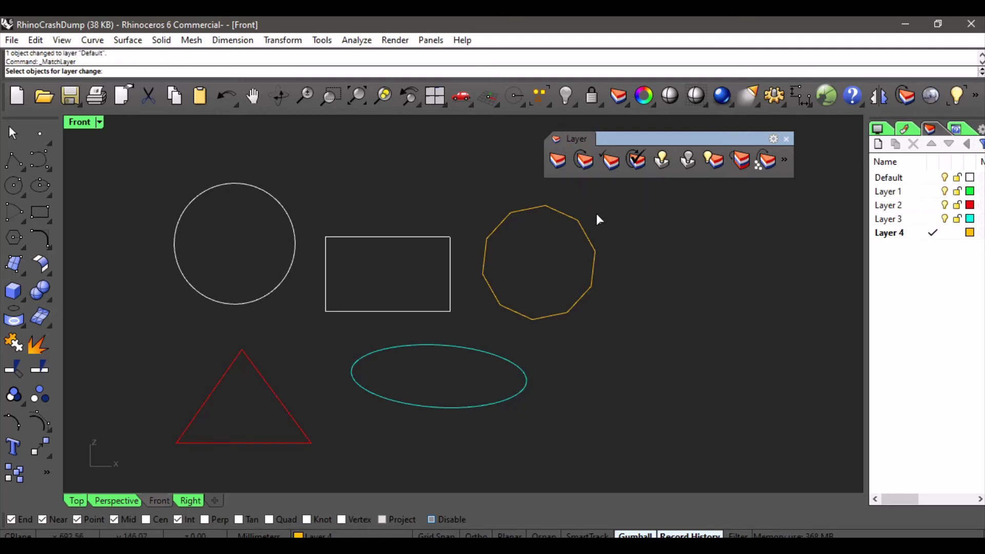
pyautogui.click(460, 346)
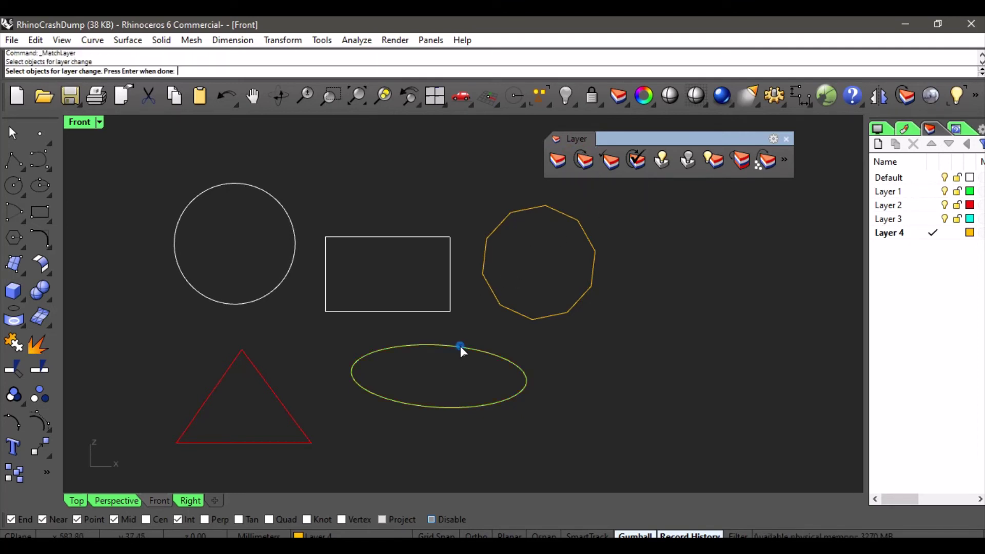
pyautogui.rightClick(472, 321)
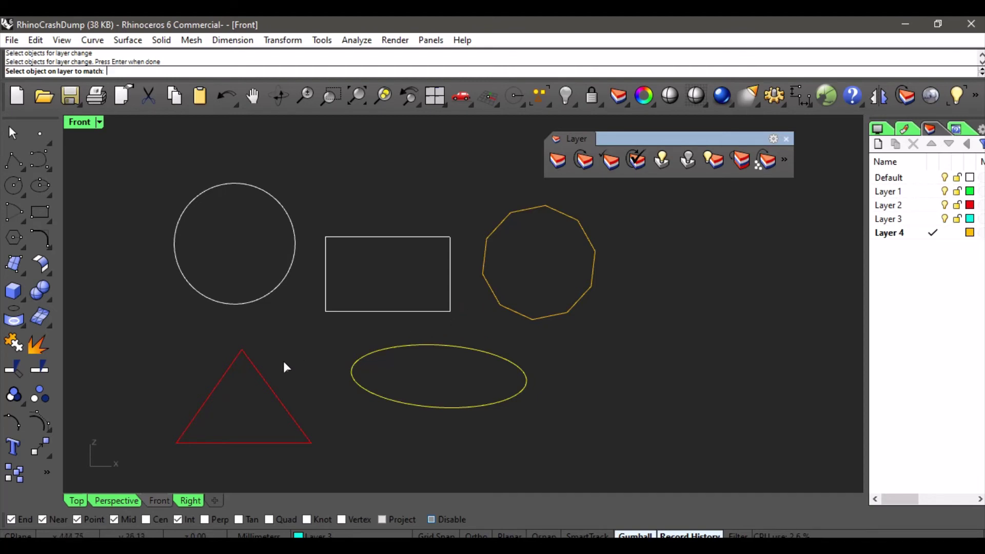
pyautogui.click(258, 370)
pyautogui.click(306, 349)
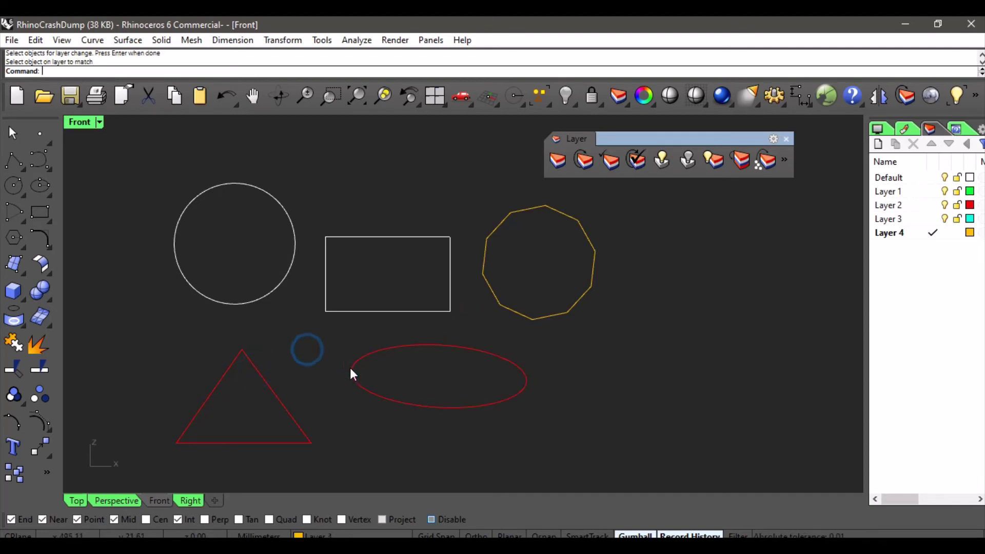
pyautogui.click(355, 375)
pyautogui.click(268, 384)
pyautogui.click(333, 346)
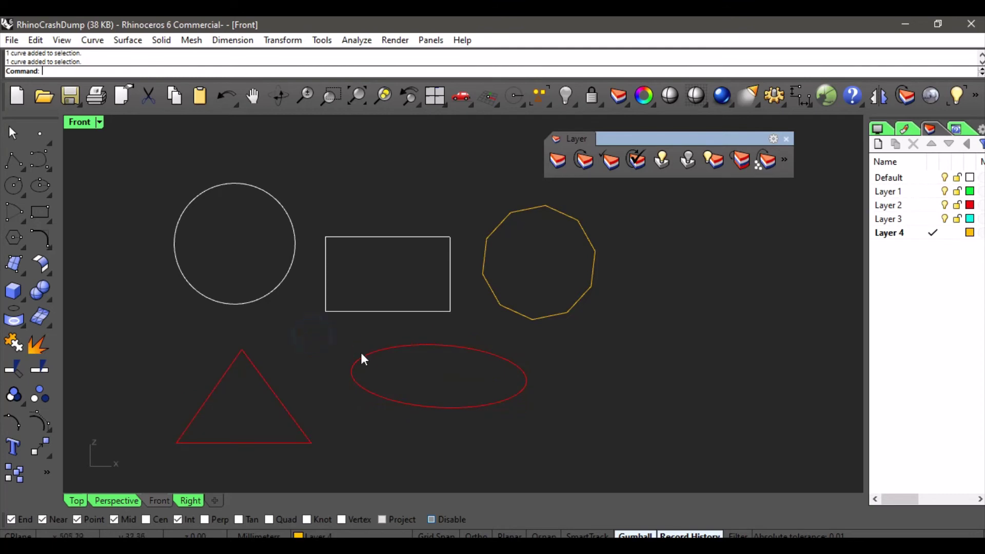
# Make the rectangle's layer the current layer by picking the rectangle with SetLayerToObject
pyautogui.rightClick(609, 165)
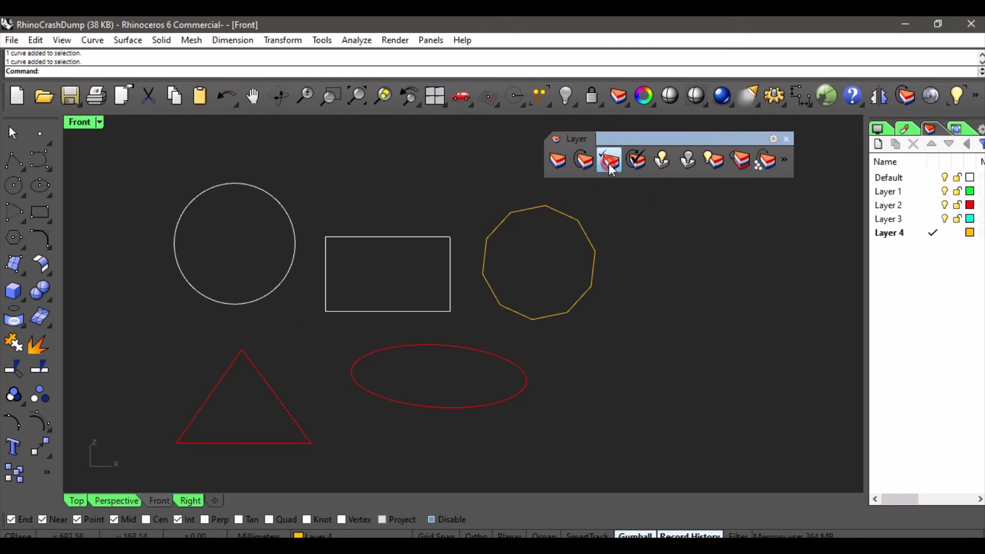
pyautogui.click(372, 310)
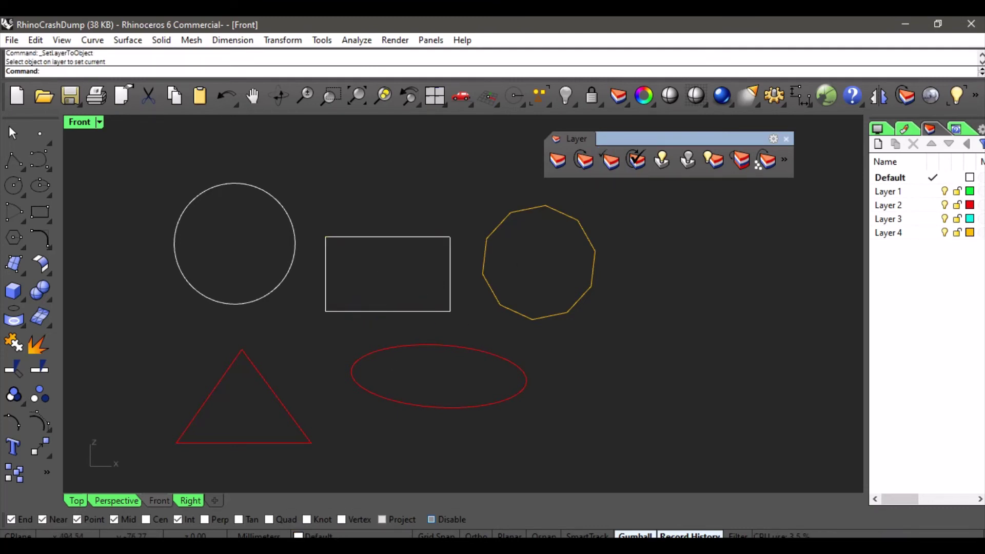
# Change the red triangle to the current layer with ChangeToCurrentLayer
pyautogui.click(328, 535)
pyautogui.click(325, 469)
pyautogui.click(636, 162)
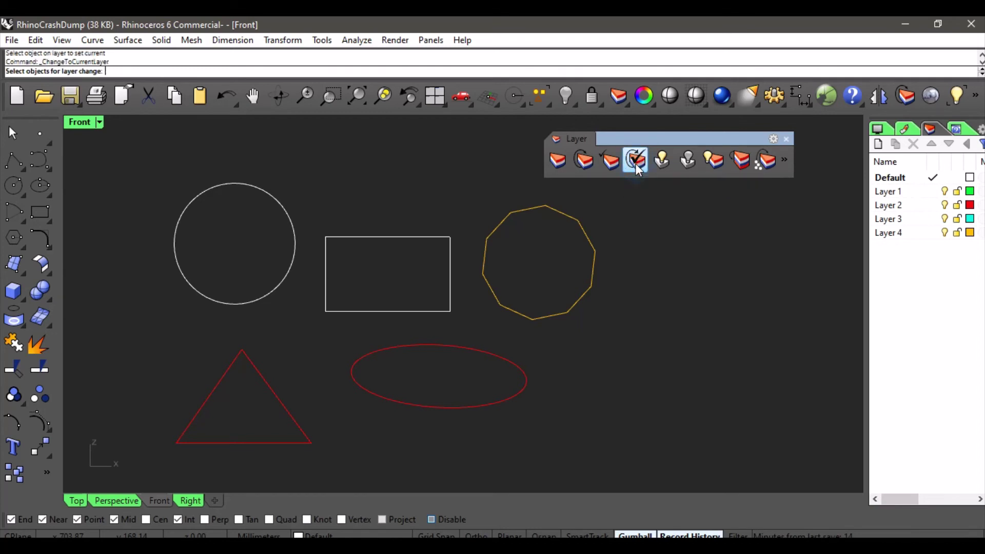
pyautogui.click(288, 407)
pyautogui.rightClick(311, 389)
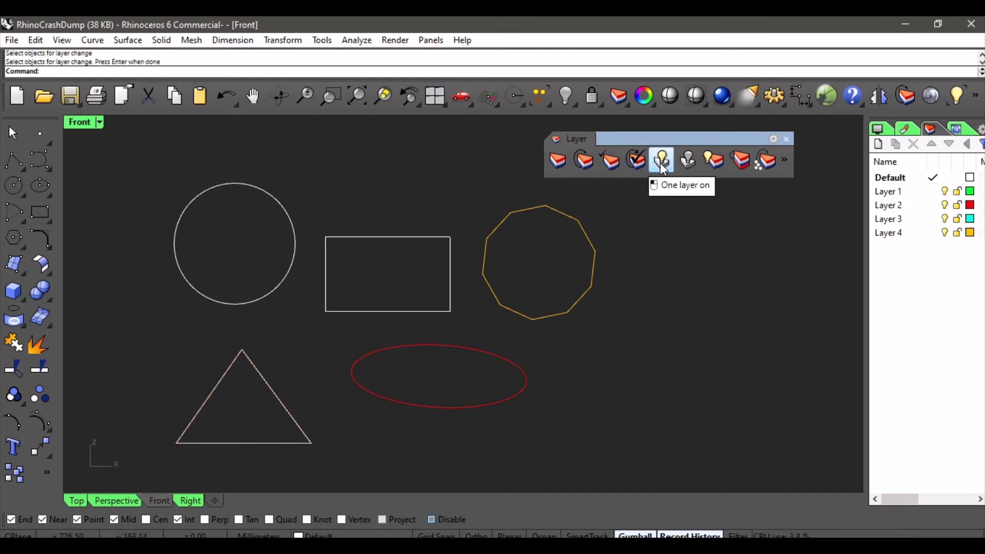
# Turn off the layers of the orange polygon and the red ellipse by picking each object with OneLayerOff
pyautogui.click(689, 162)
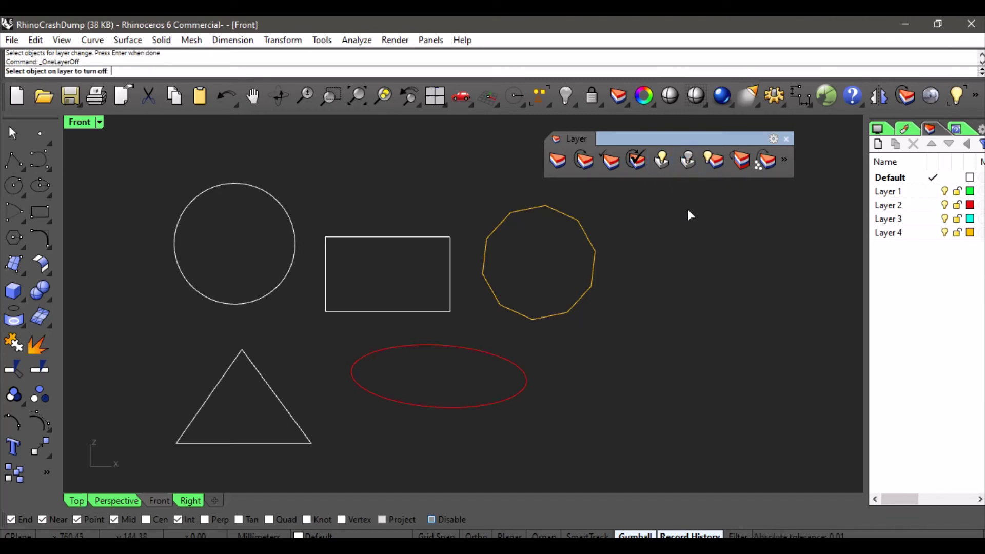
pyautogui.click(589, 287)
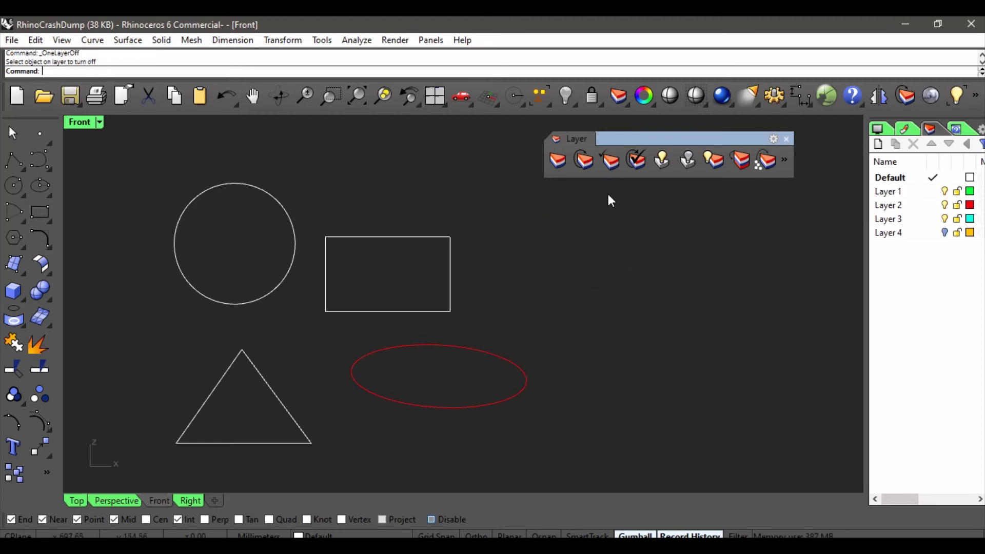
pyautogui.click(688, 167)
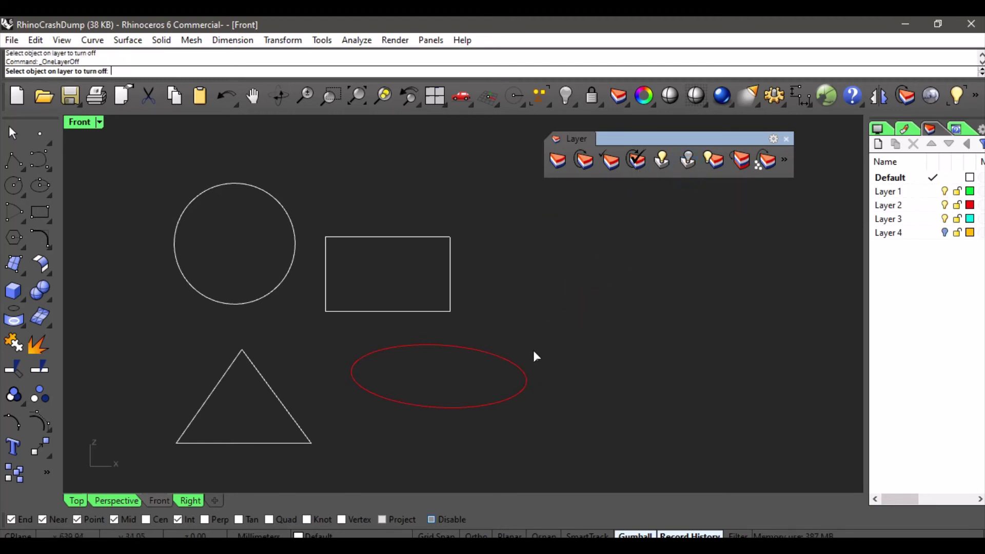
pyautogui.click(523, 371)
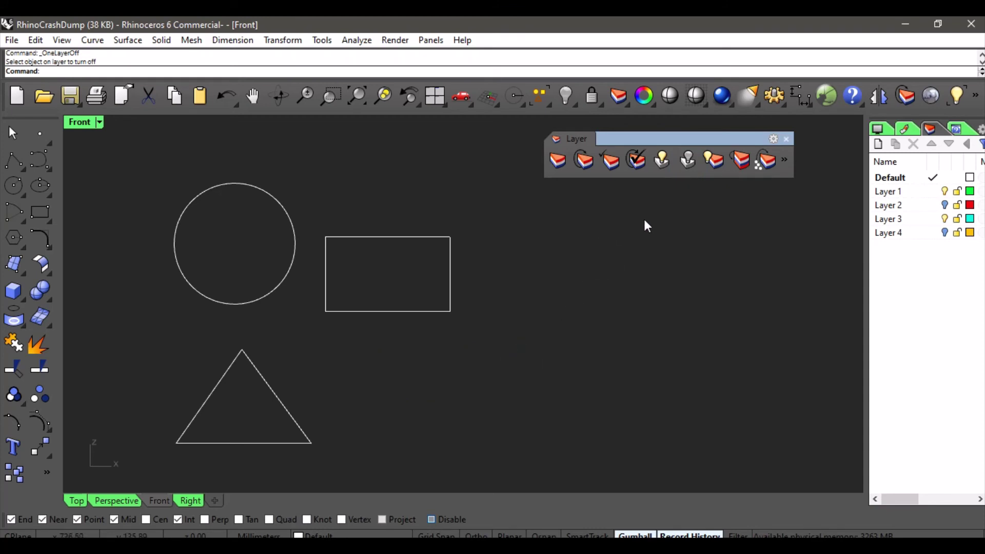
# Leave only Layer 2 on with OneLayerOn, and turn all layers back on
pyautogui.click(662, 164)
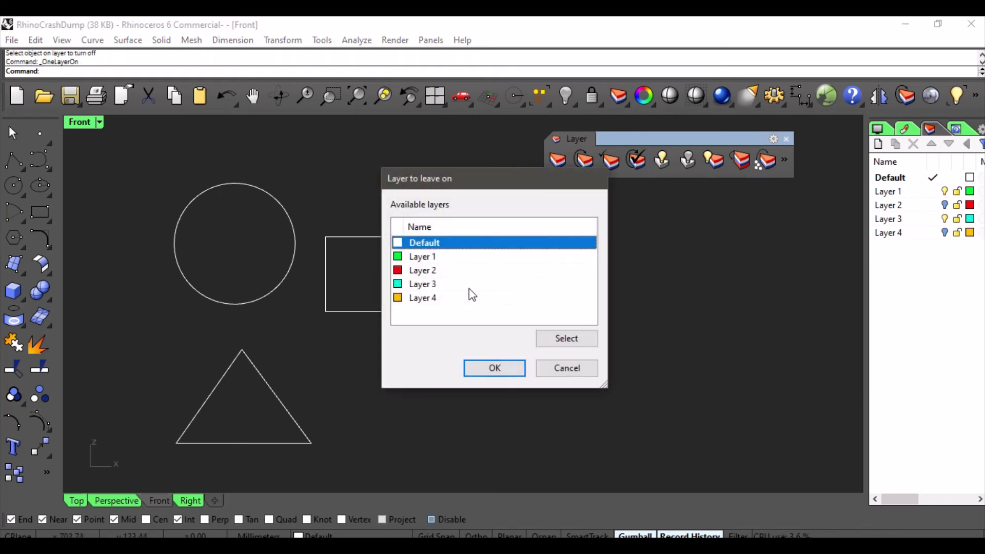
pyautogui.click(423, 271)
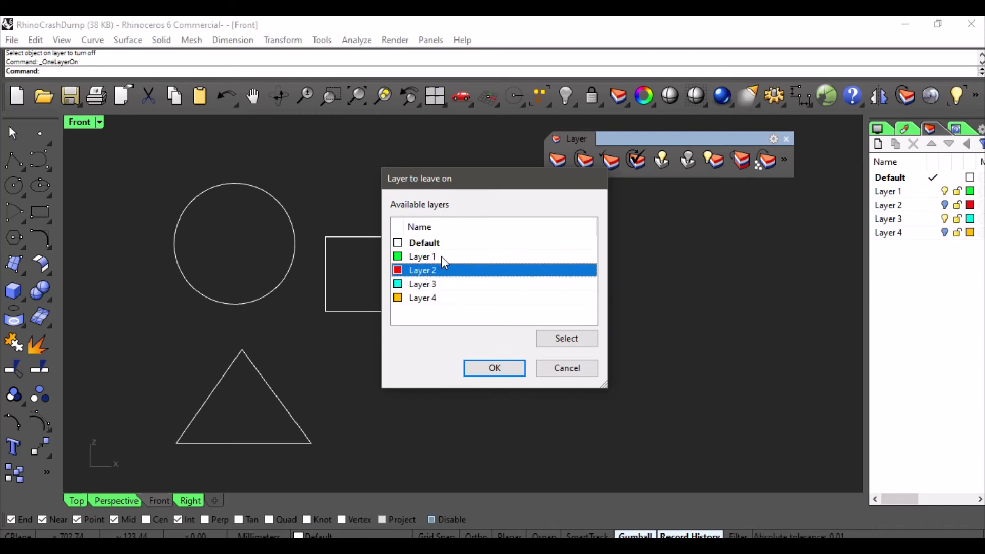
pyautogui.click(478, 366)
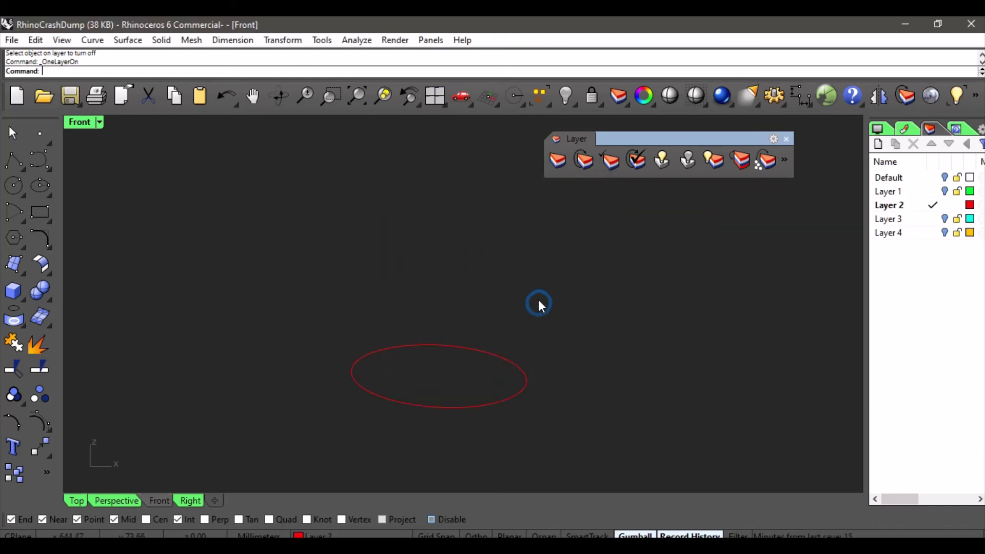
pyautogui.click(713, 162)
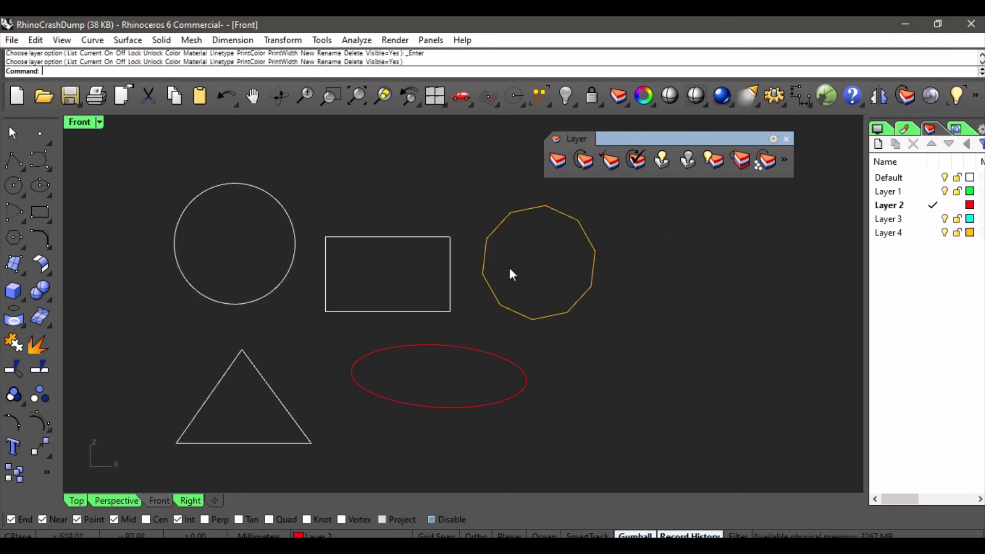
# Change the rectangle and the triangle to Layer 1 with ChangeLayer, leaving the set layer current option off
pyautogui.click(583, 160)
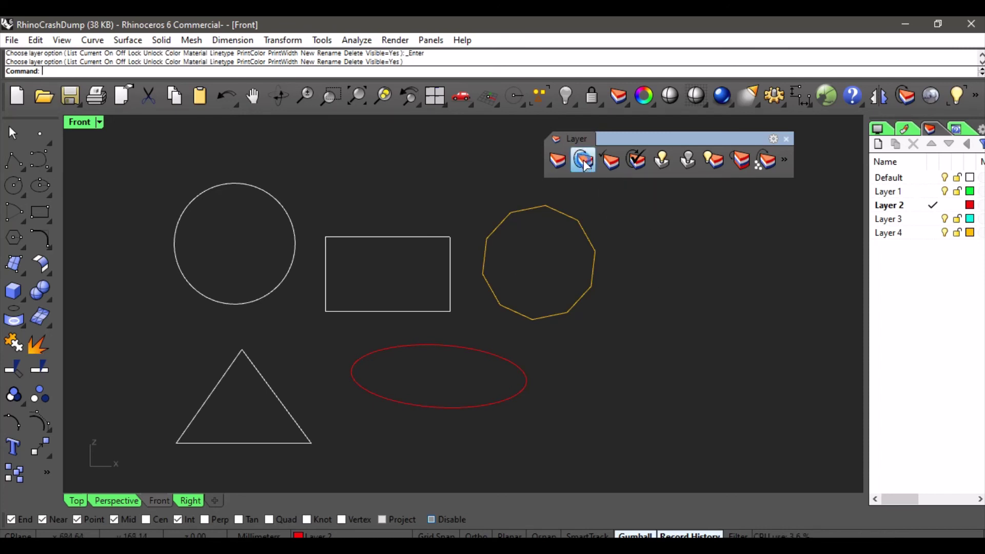
pyautogui.click(387, 236)
pyautogui.click(275, 392)
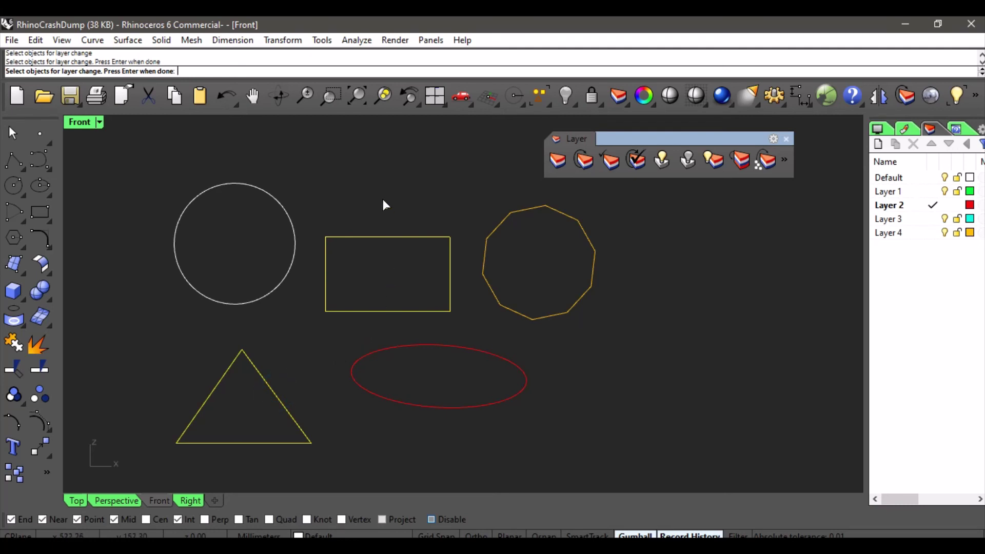
pyautogui.press('Return')
pyautogui.click(443, 256)
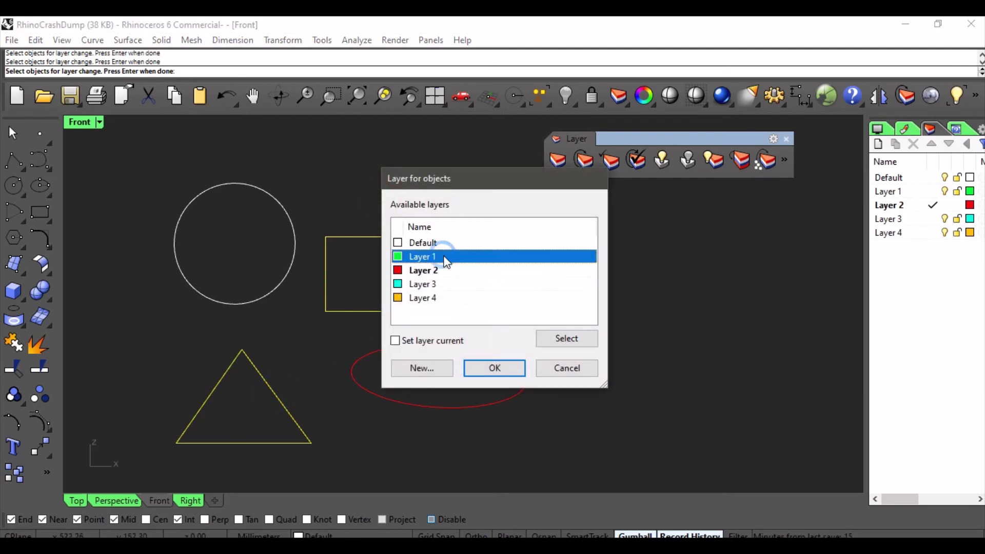
pyautogui.click(500, 370)
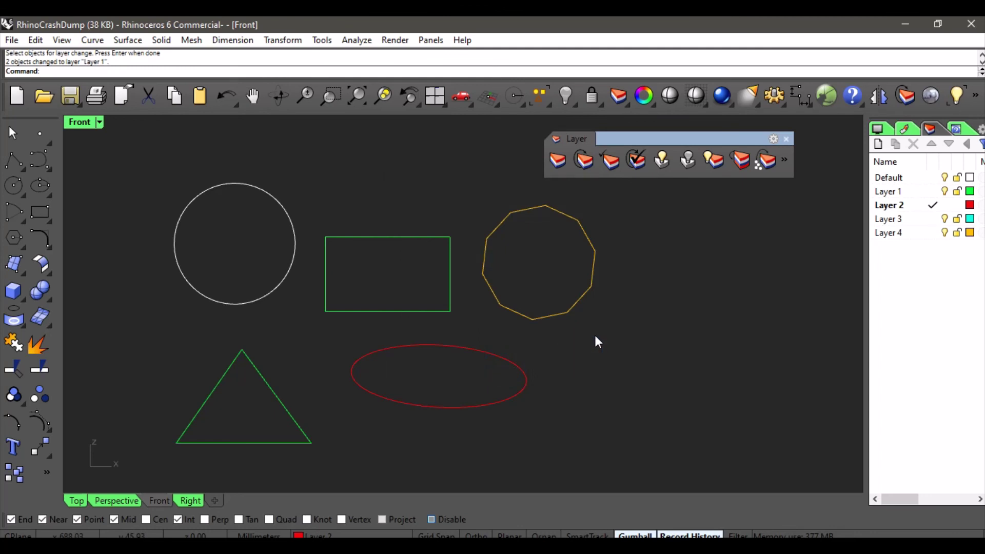
# Duplicate Layer 2 with its objects as Layer 03, set it current, and move one of the overlapping ellipses to the right of the other
pyautogui.click(738, 163)
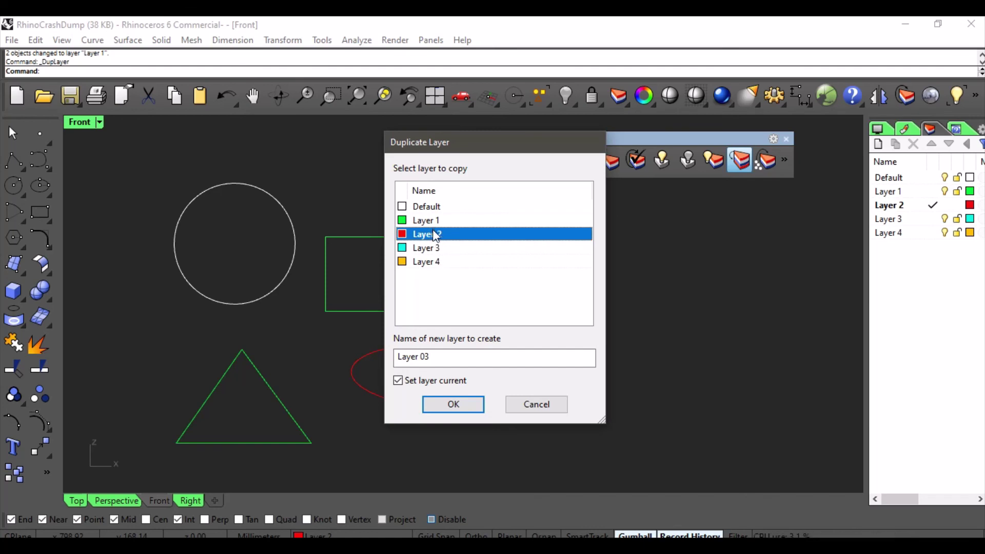
pyautogui.click(462, 405)
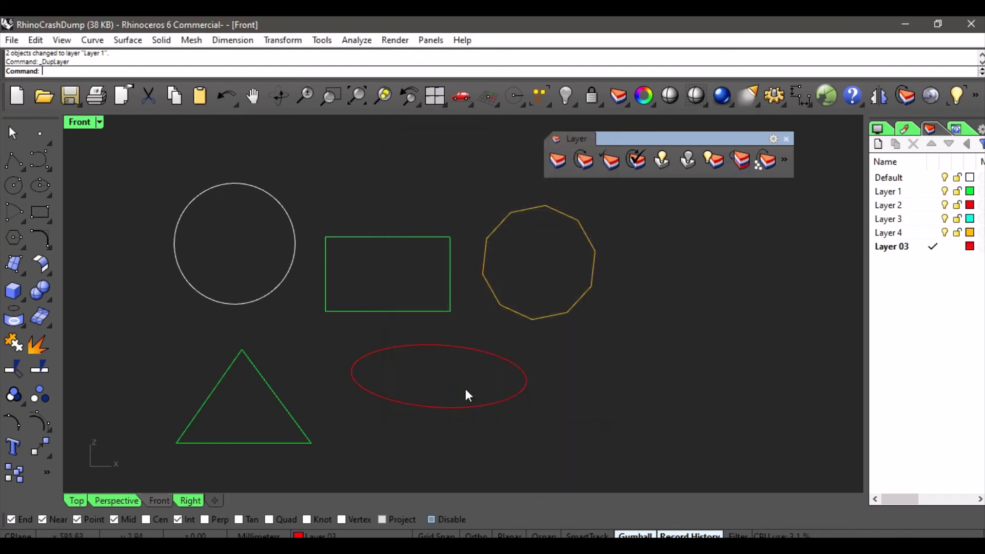
pyautogui.click(475, 346)
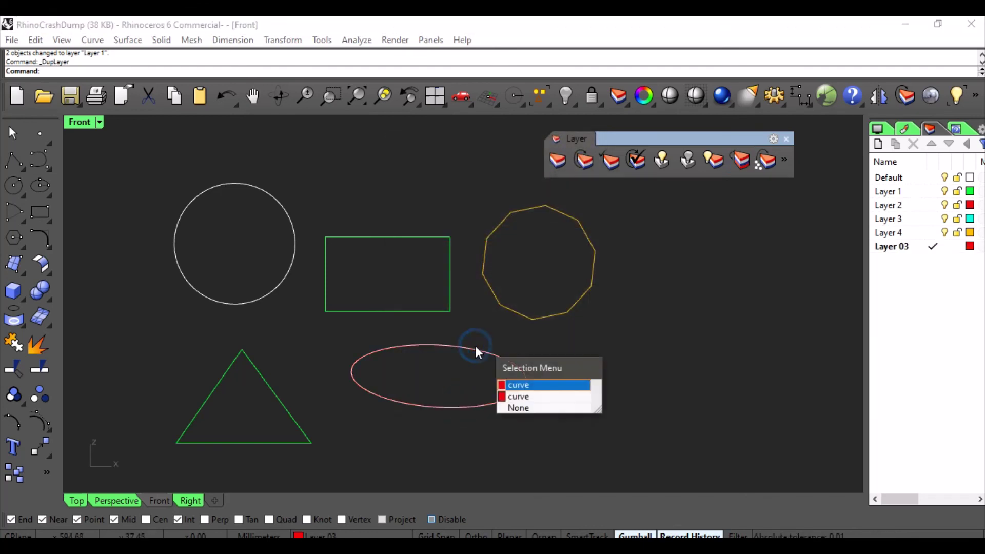
pyautogui.click(519, 397)
pyautogui.press('alt')
pyautogui.moveTo(490, 374); pyautogui.dragTo(684, 374)
pyautogui.click(630, 302)
pyautogui.click(644, 302)
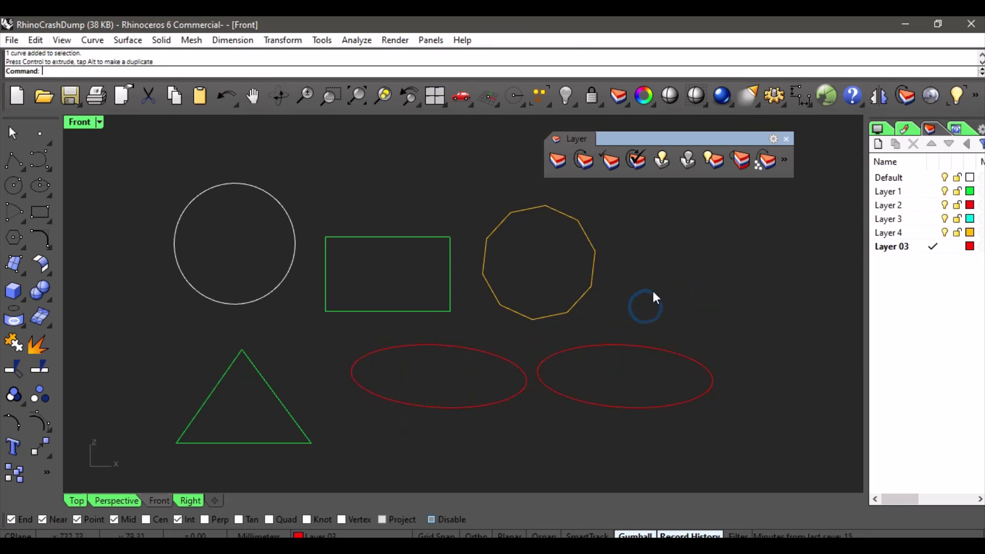
# Copy the green rectangle to the Default layer with CopyToLayer, leaving the set layer current option off
pyautogui.click(762, 164)
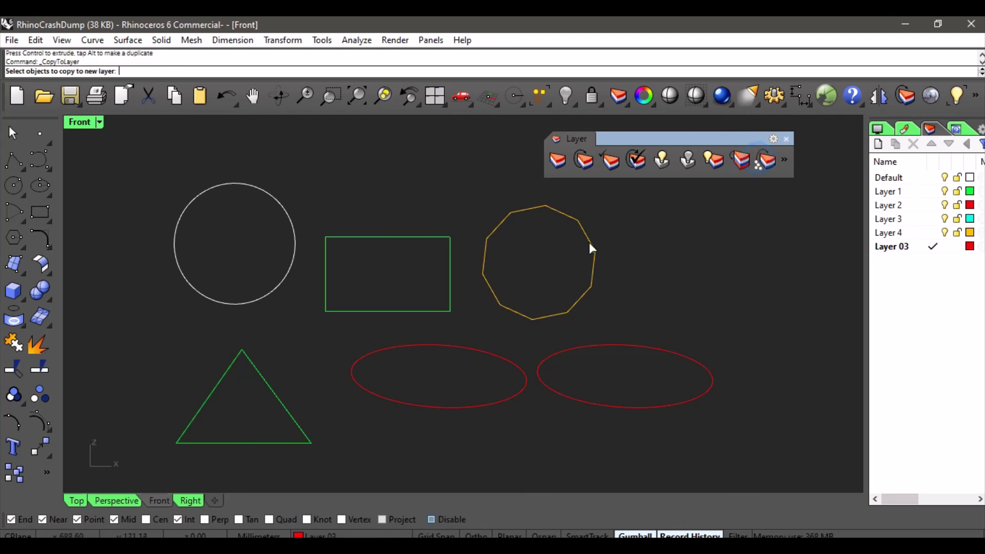
pyautogui.click(383, 311)
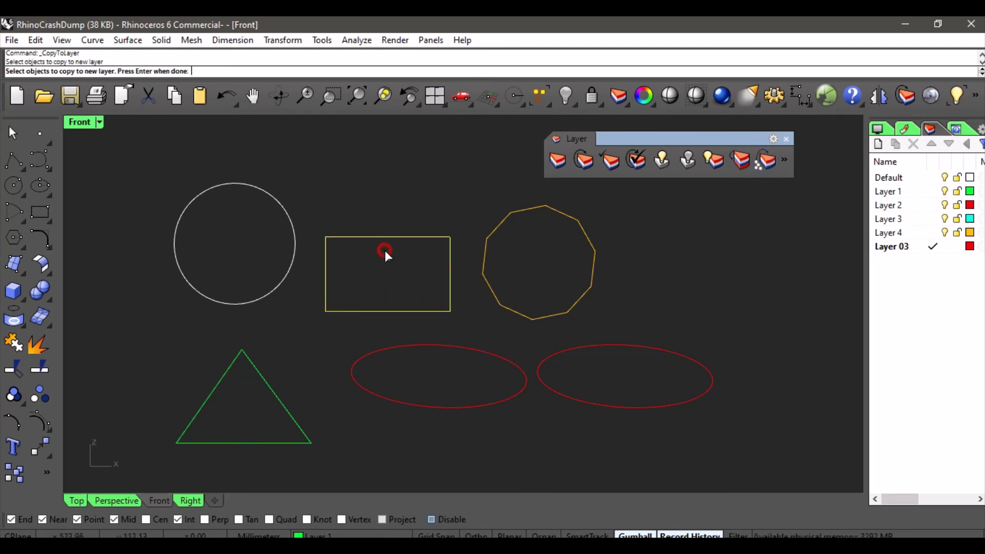
pyautogui.press('Return')
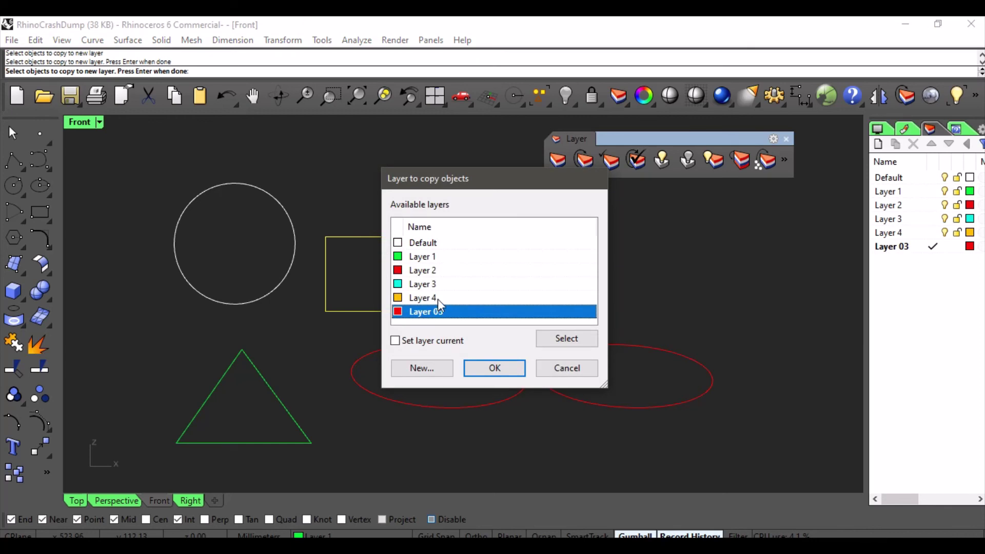
pyautogui.click(429, 243)
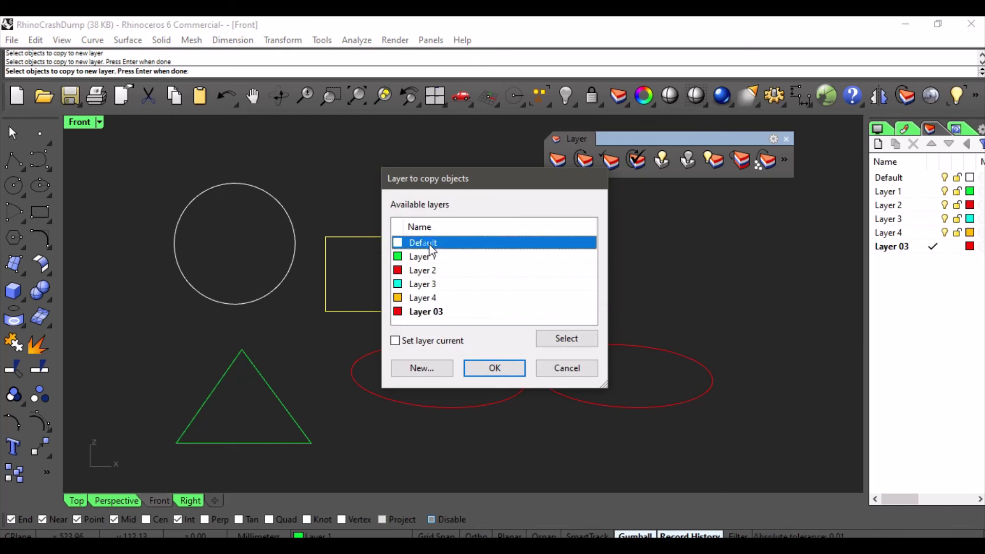
pyautogui.click(495, 369)
# Select the Default-layer copy of the rectangle, move it above the green rectangle, and deselect it
pyautogui.click(439, 310)
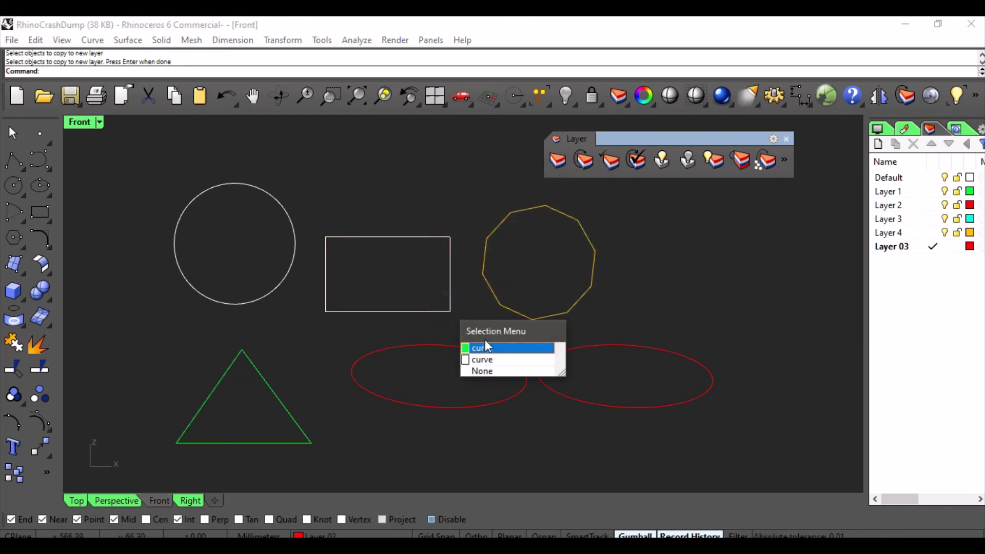
pyautogui.click(491, 365)
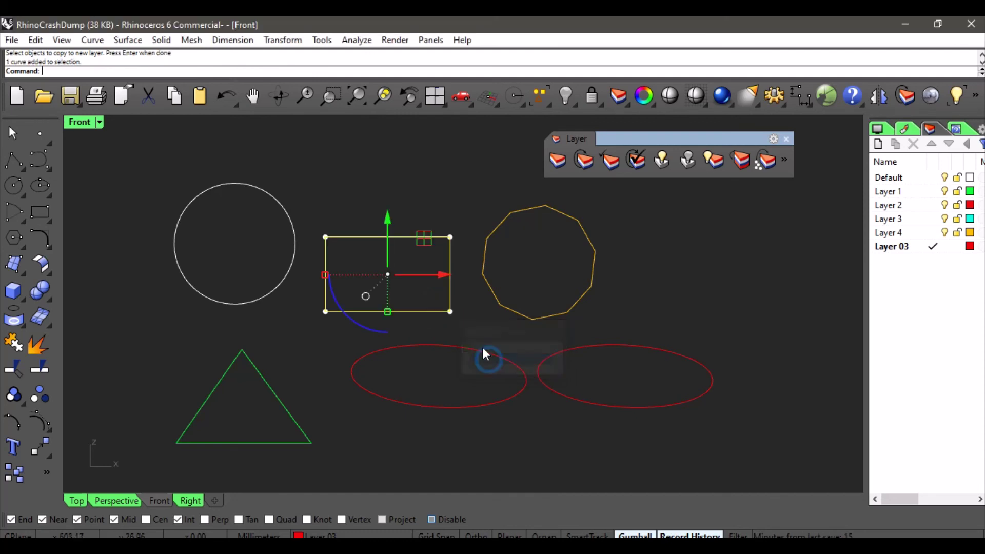
pyautogui.moveTo(421, 233); pyautogui.dragTo(434, 144)
pyautogui.click(491, 174)
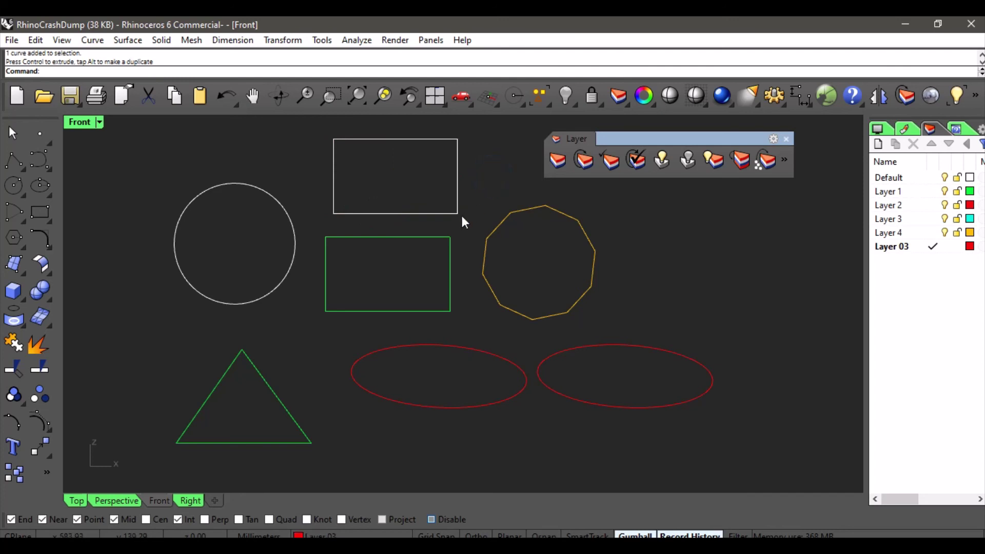
pyautogui.click(660, 256)
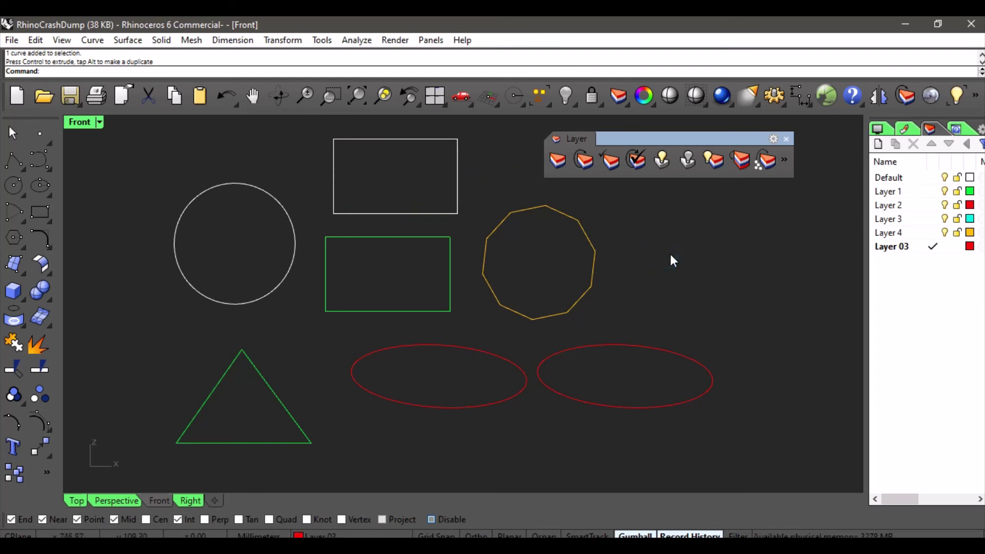